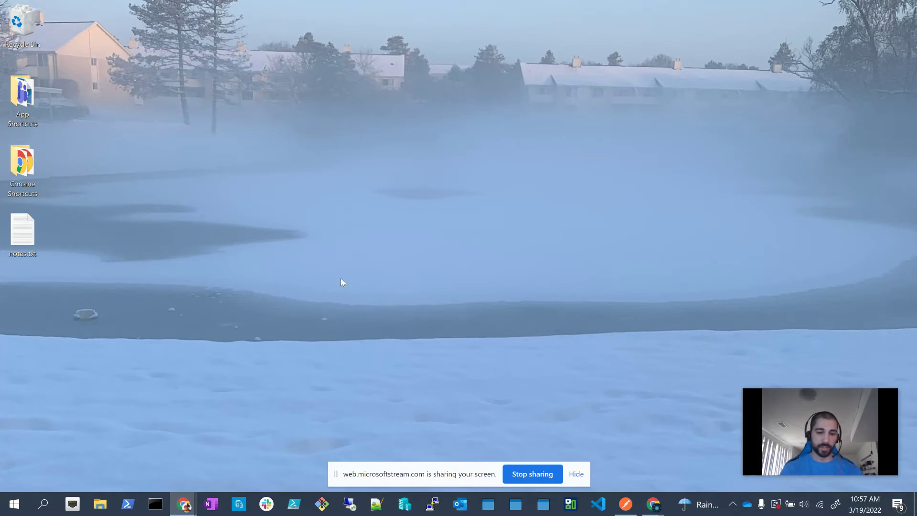
# Step: Draw a diagram on a blank black screen with a small rectangle, a tall central rectangle, a diagonal line and a freehand loop
pyautogui.hotkey('ctrl', '2')
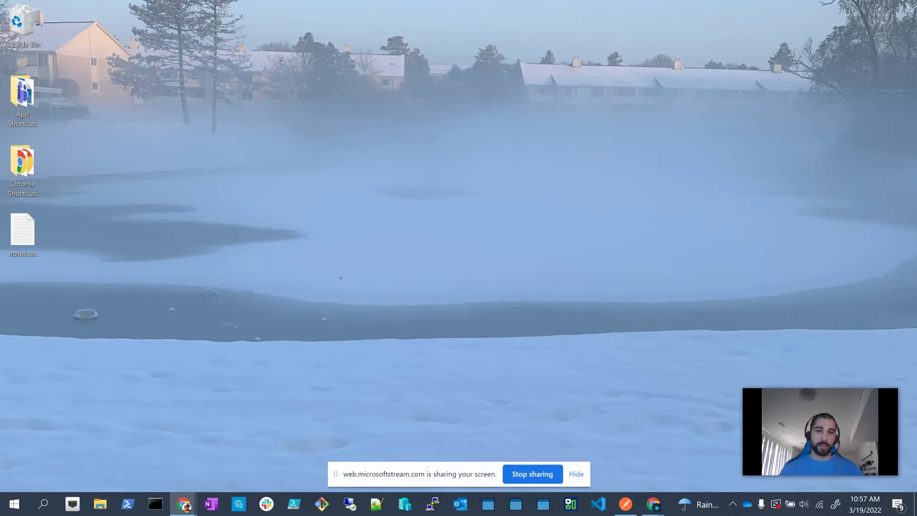
pyautogui.press('k')
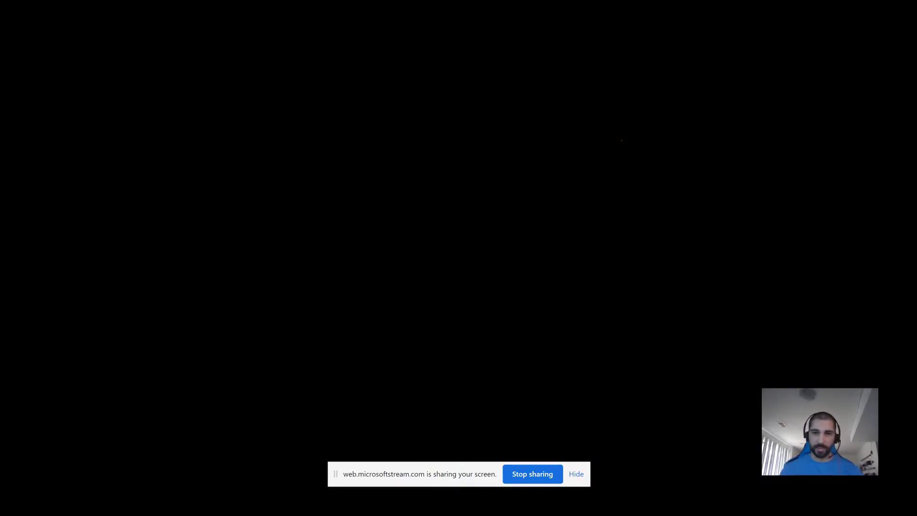
pyautogui.moveTo(633, 113); pyautogui.dragTo(710, 174)
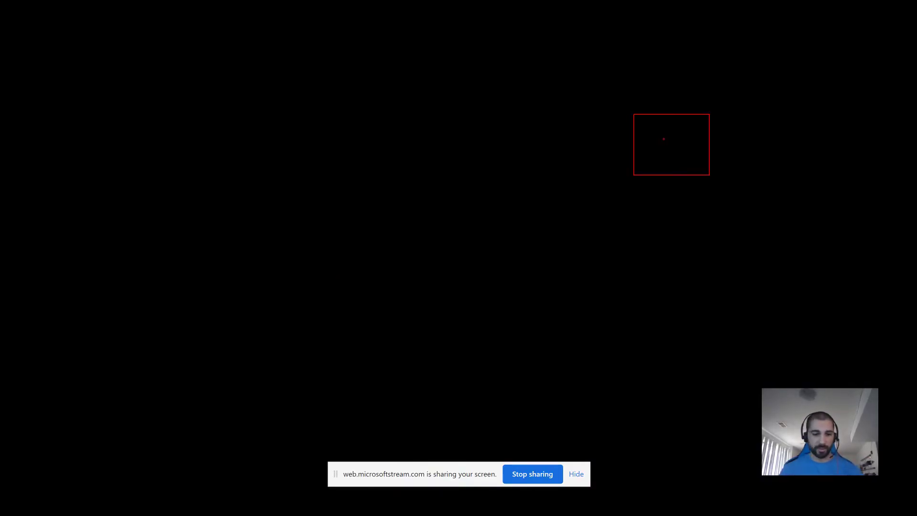
pyautogui.moveTo(374, 50); pyautogui.dragTo(439, 415)
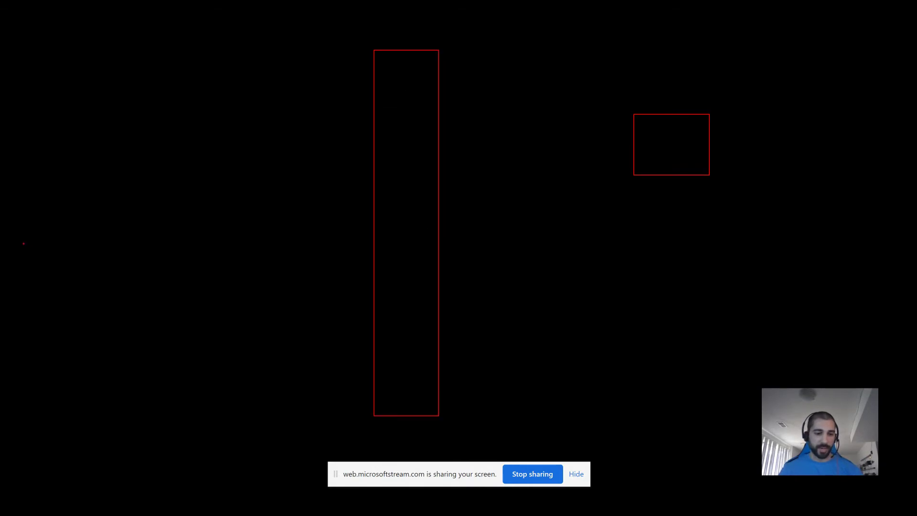
pyautogui.moveTo(77, 195); pyautogui.dragTo(168, 272)
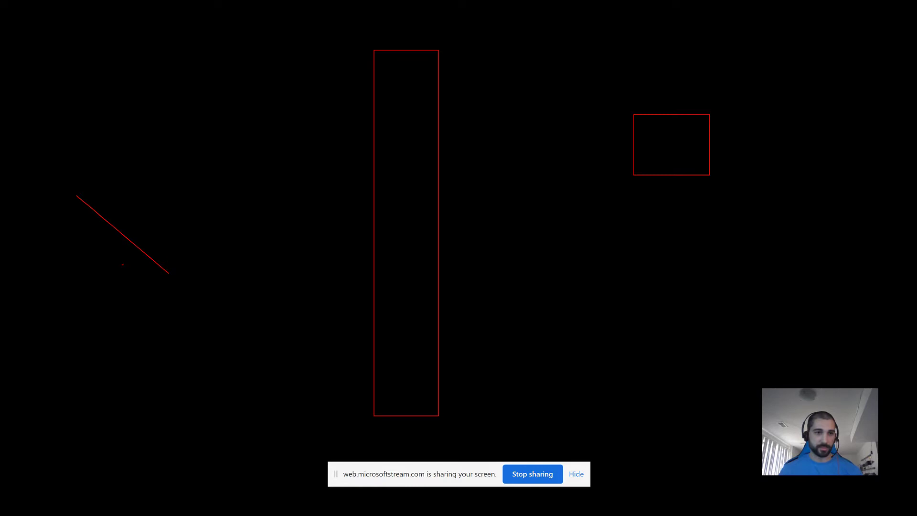
pyautogui.moveTo(108, 243)
pyautogui.mouseDown()
pyautogui.moveTo(64, 278)
pyautogui.moveTo(109, 289)
pyautogui.moveTo(107, 244)
pyautogui.mouseUp()
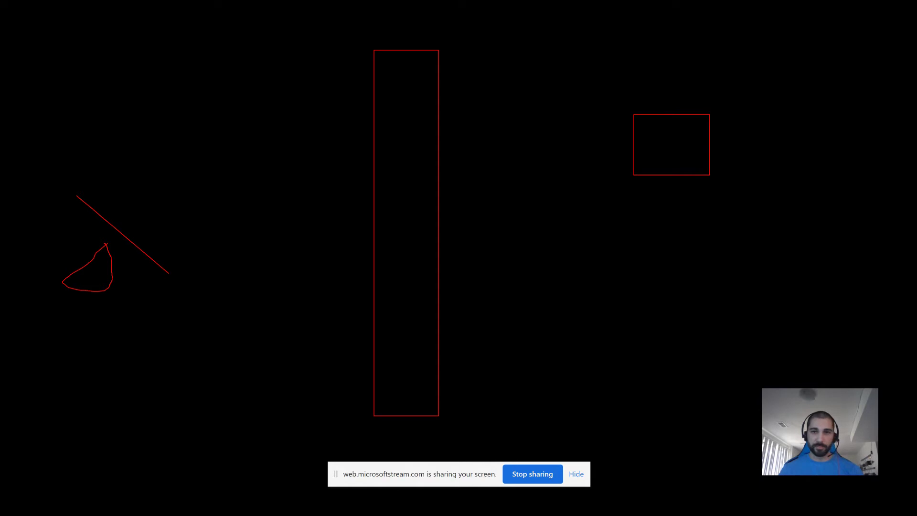
pyautogui.moveTo(598, 141); pyautogui.dragTo(184, 235)
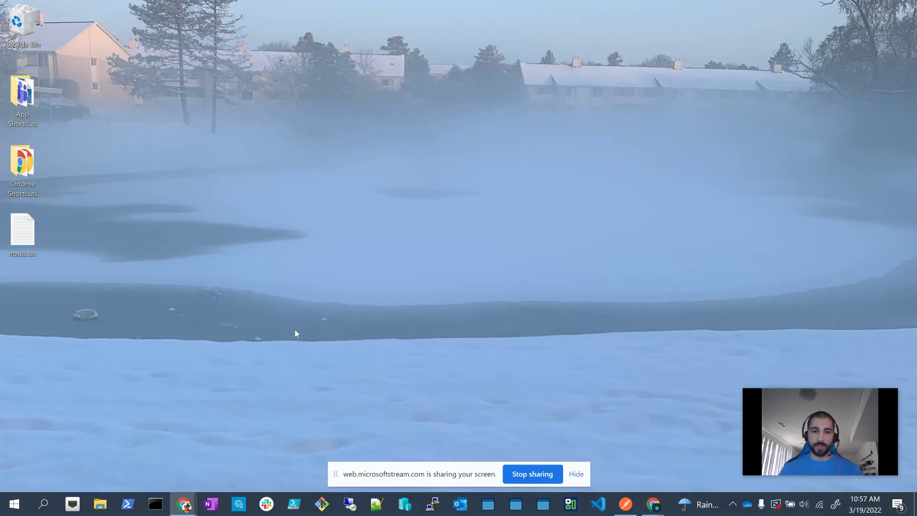
# Step: Switch to Chrome, look over the Distech Controls login page and open the Developer Portal from its Software section, then close the duplicate page
pyautogui.moveTo(183, 505)
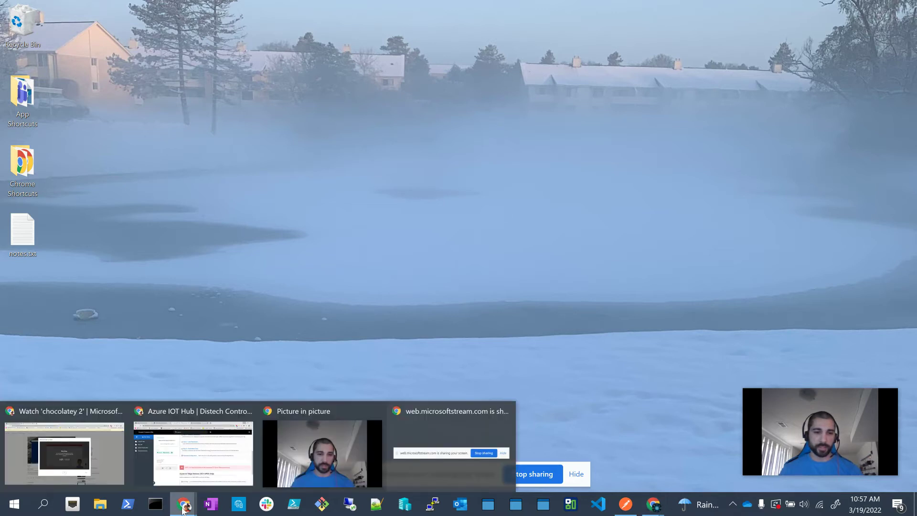
pyautogui.moveTo(654, 504)
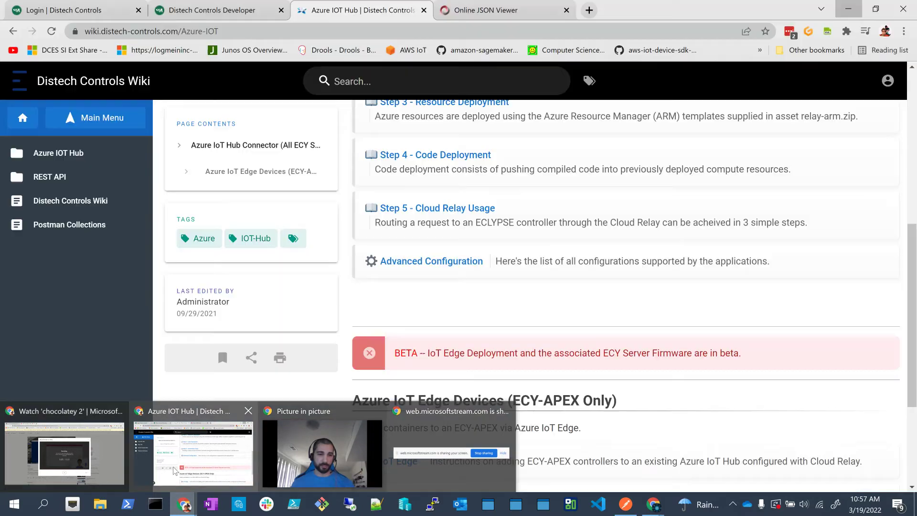
pyautogui.click(176, 471)
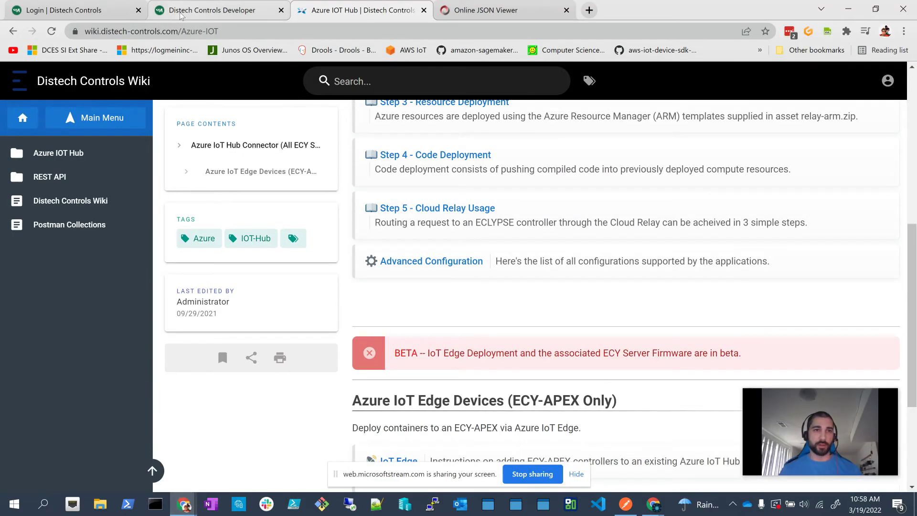
pyautogui.click(193, 7)
pyautogui.click(100, 6)
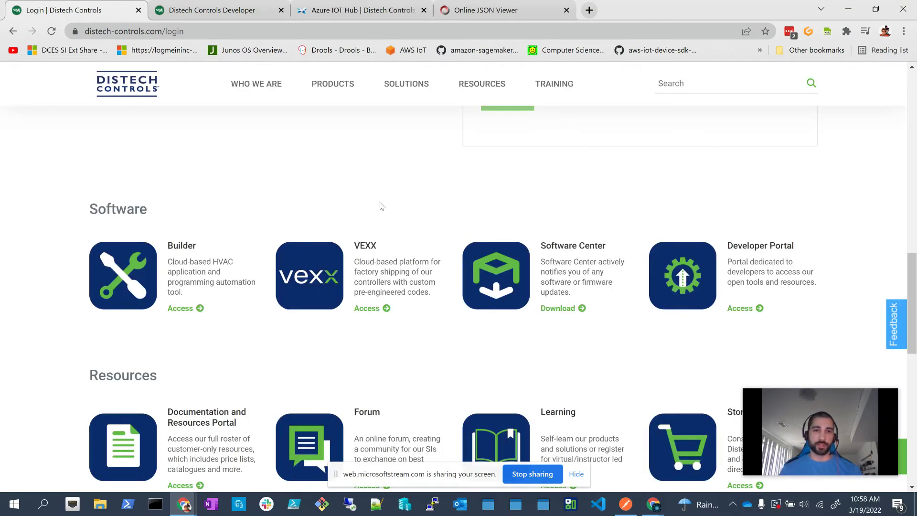
pyautogui.scroll(3, 317, 90)
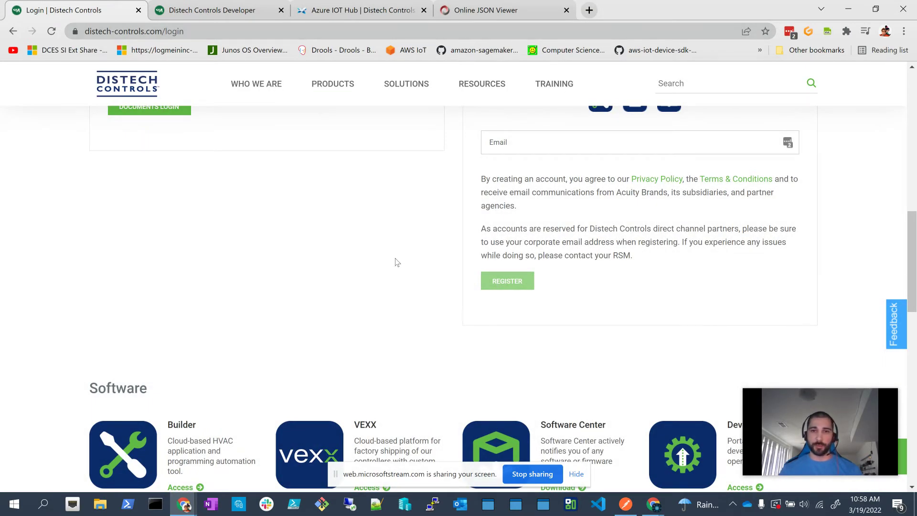
pyautogui.scroll(5, 397, 293)
pyautogui.scroll(-12, 399, 293)
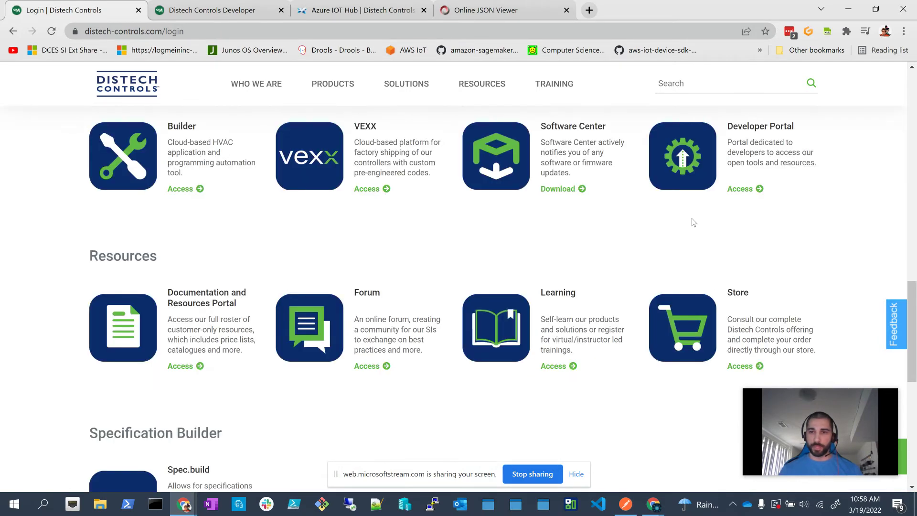
pyautogui.click(739, 190)
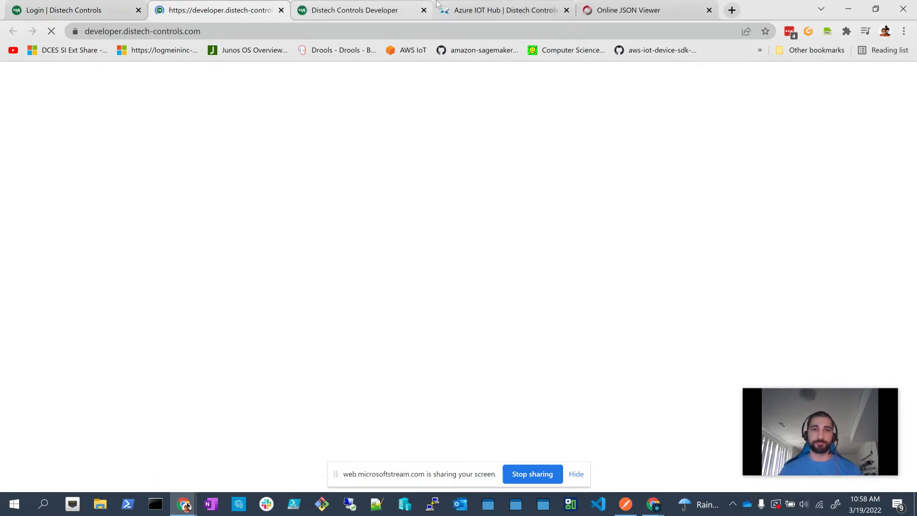
pyautogui.click(281, 11)
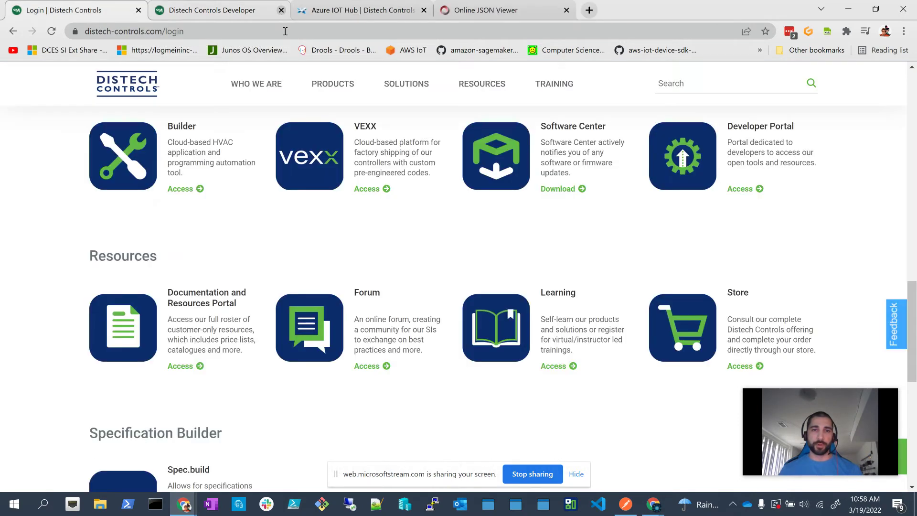
# Step: Review the Azure IOT Hub wiki page and its IoT Edge instructions, then return to the Azure IOT Hub overview
pyautogui.click(237, 9)
pyautogui.click(326, 8)
pyautogui.scroll(-4, 634, 234)
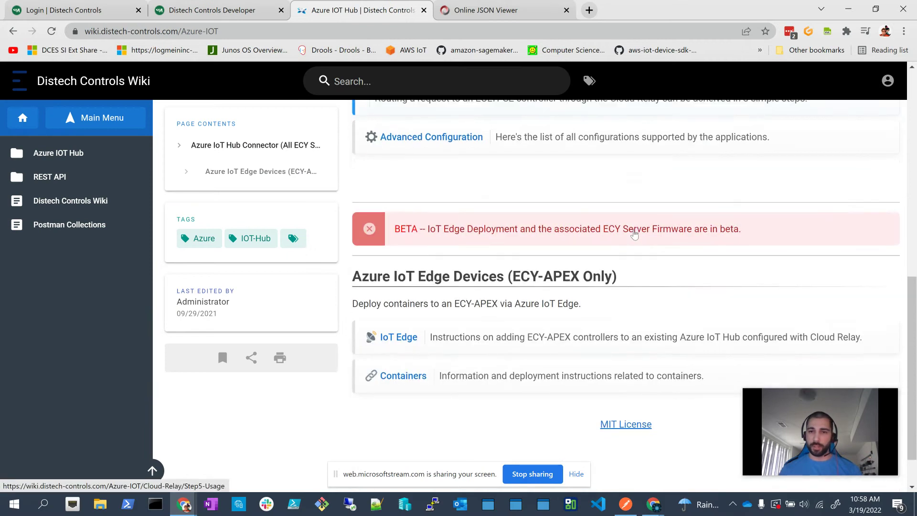
pyautogui.click(59, 158)
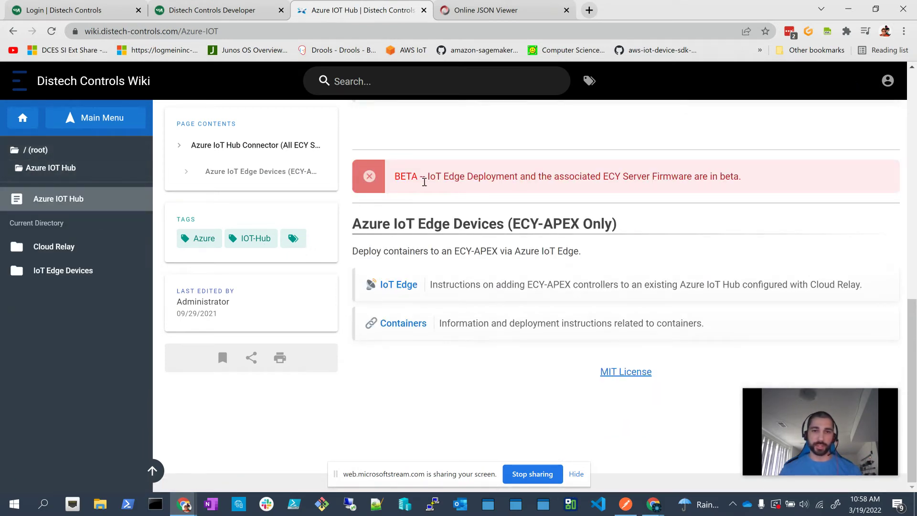
pyautogui.click(410, 289)
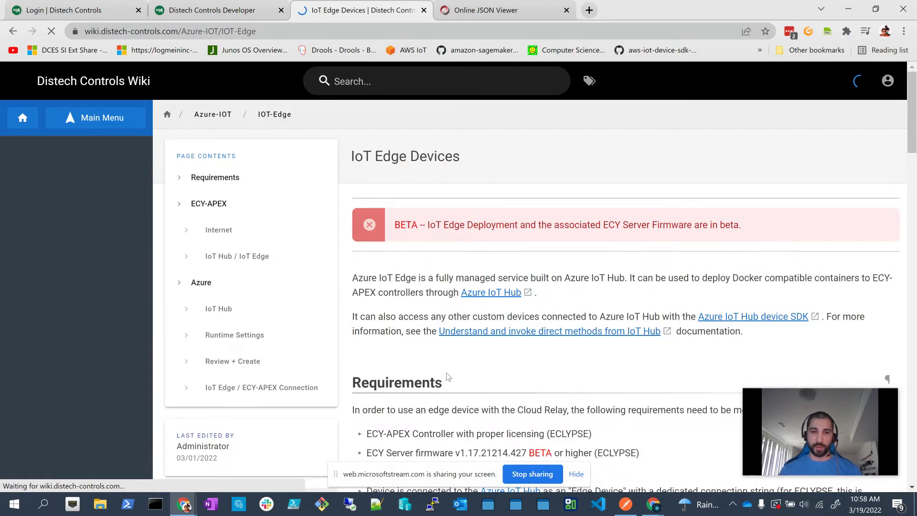
pyautogui.scroll(-5, 443, 370)
pyautogui.scroll(-6, 440, 367)
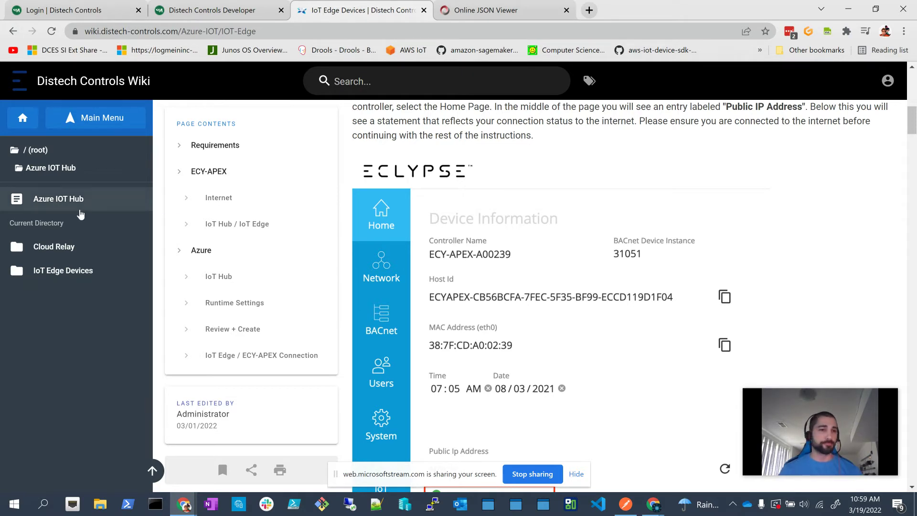
pyautogui.click(70, 211)
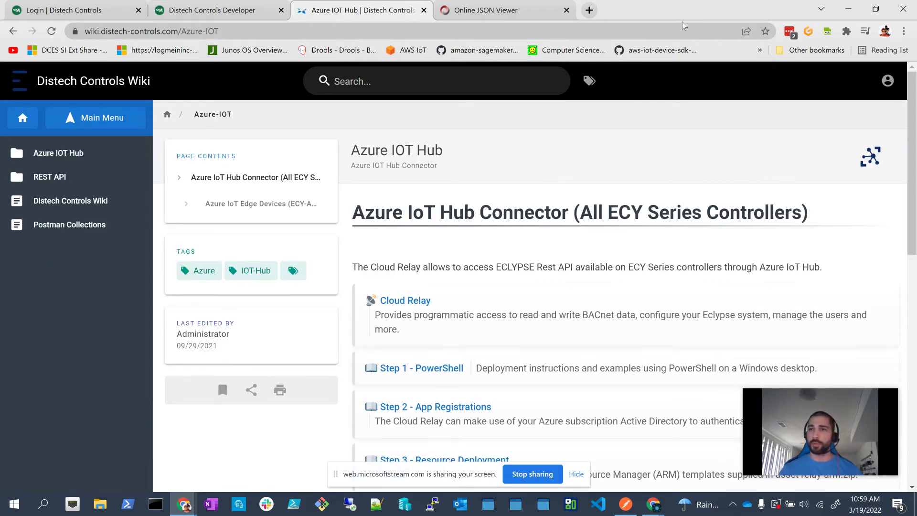
pyautogui.click(853, 6)
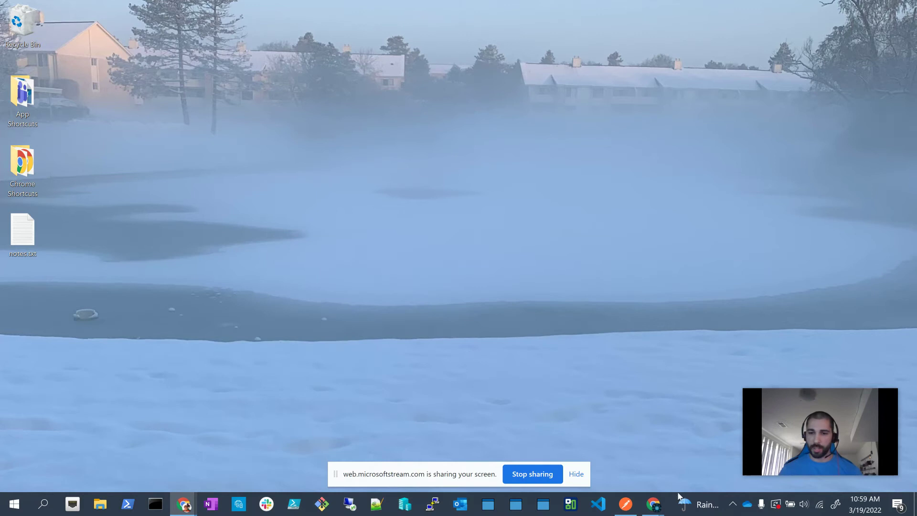
# Step: Open the shubi IoT Hub in the Azure portal and view the ecy-top device's details, including its Primary Connection String field
pyautogui.moveTo(654, 504)
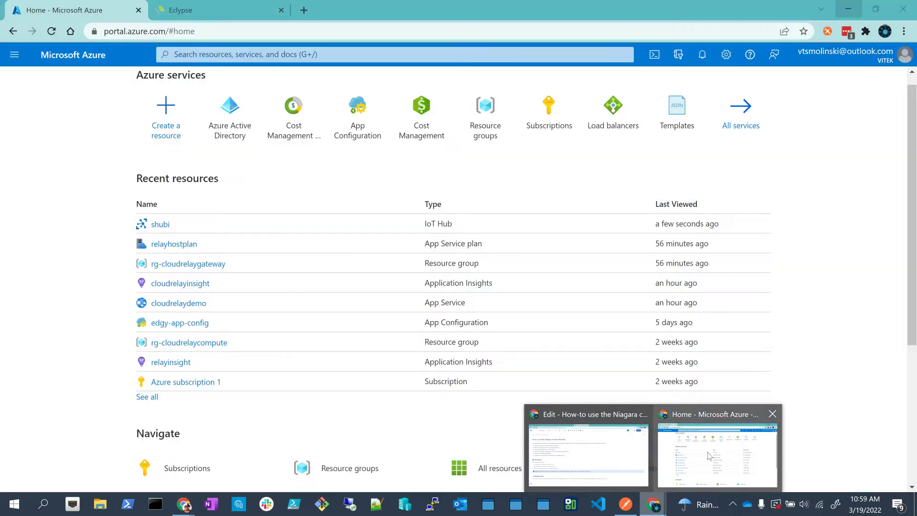
pyautogui.click(716, 454)
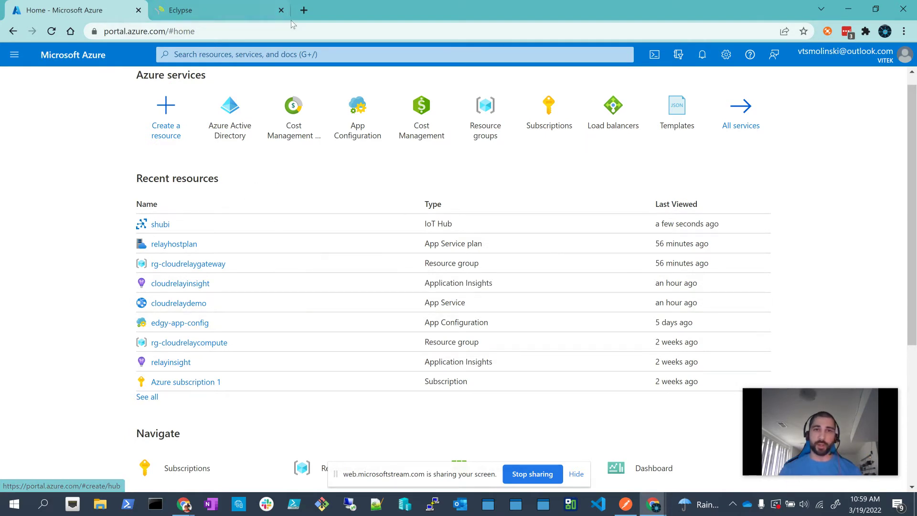
pyautogui.moveTo(377, 7); pyautogui.dragTo(583, 206)
pyautogui.click(671, 199)
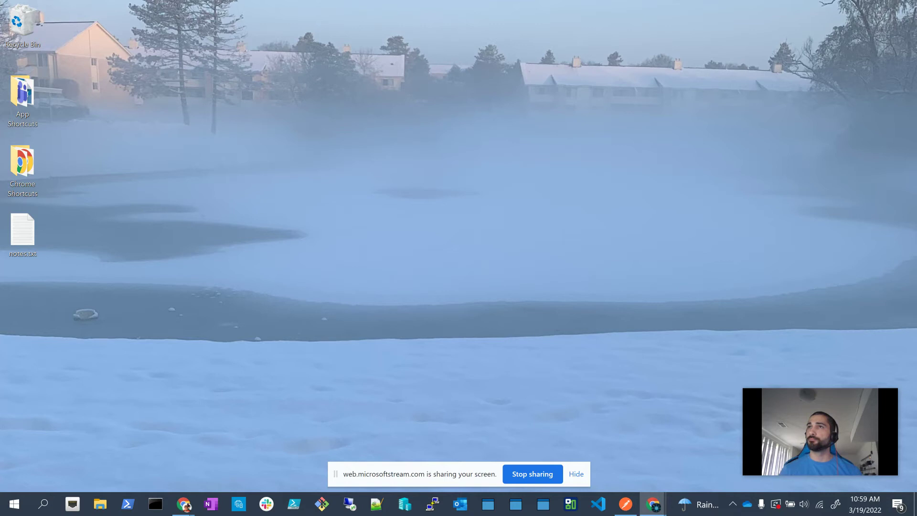
pyautogui.moveTo(468, 514); pyautogui.dragTo(138, 1)
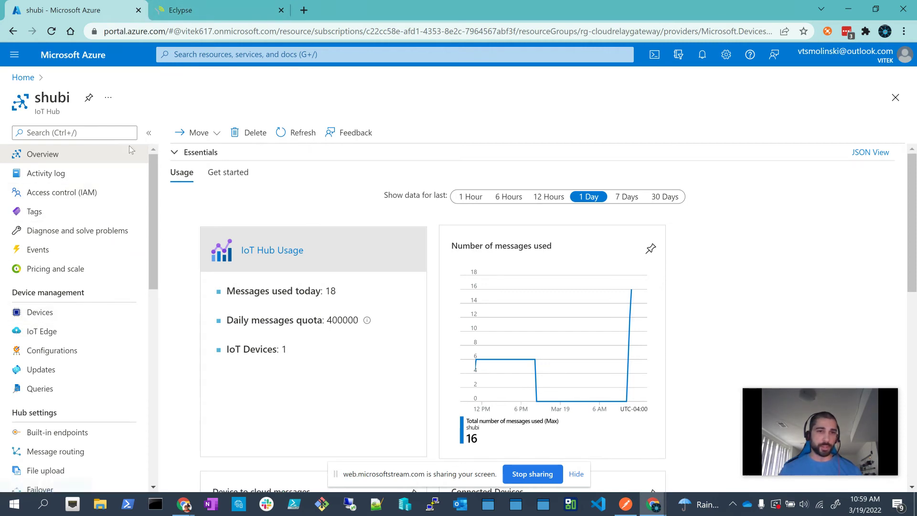
pyautogui.click(27, 317)
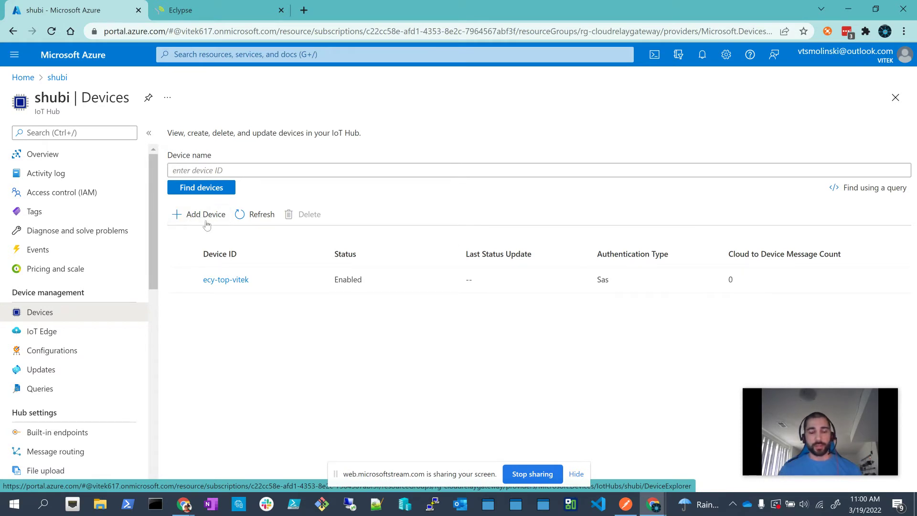
pyautogui.click(226, 282)
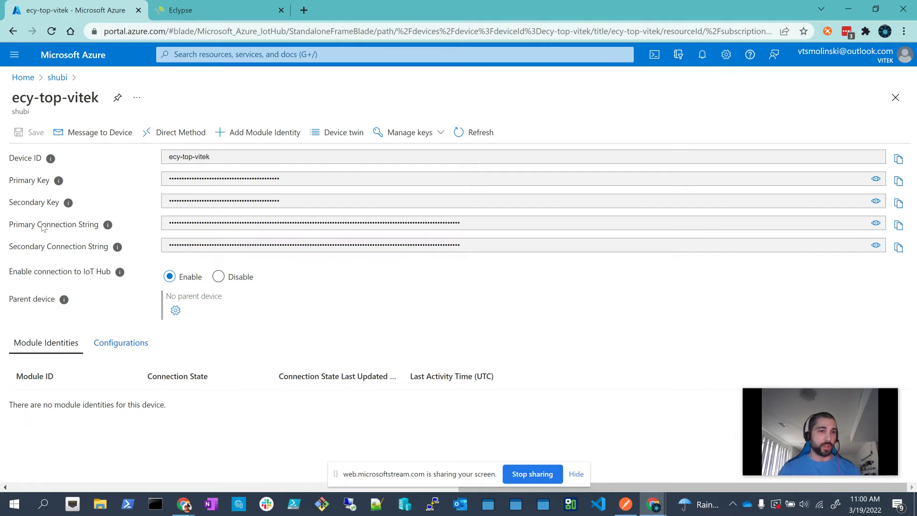
pyautogui.moveTo(101, 231)
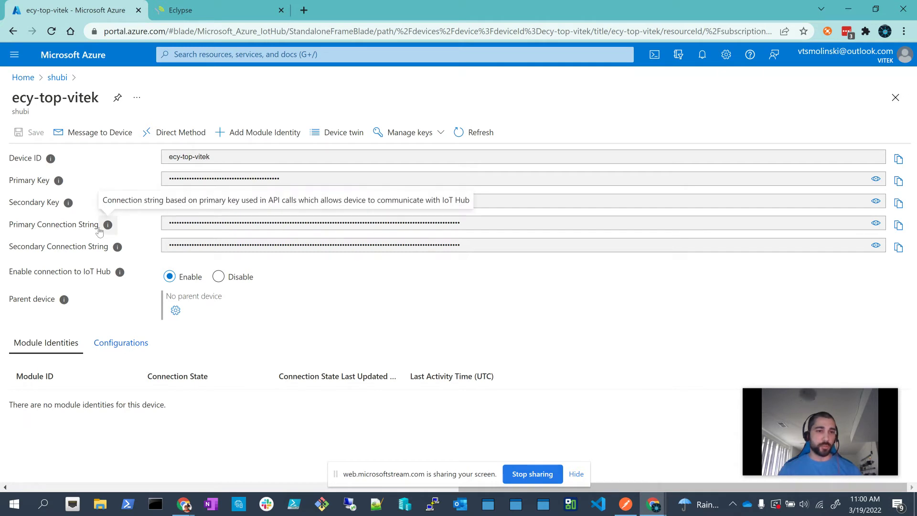
# Step: View the Cloud Relay status in the Eclypse controller's IoT configuration
pyautogui.click(216, 8)
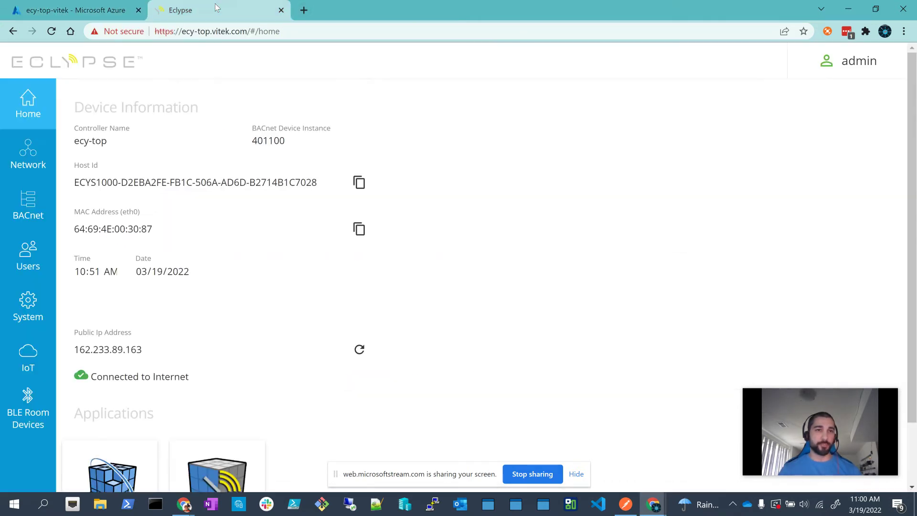
pyautogui.click(27, 351)
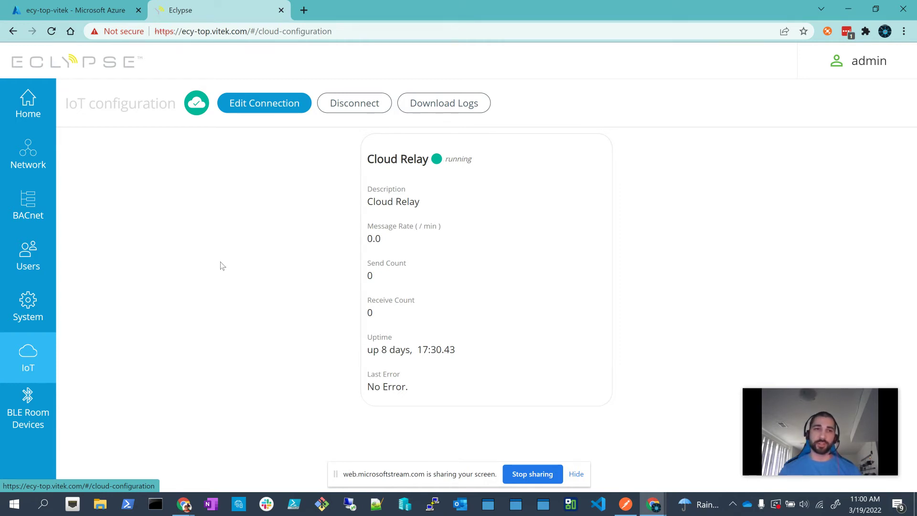
pyautogui.click(849, 9)
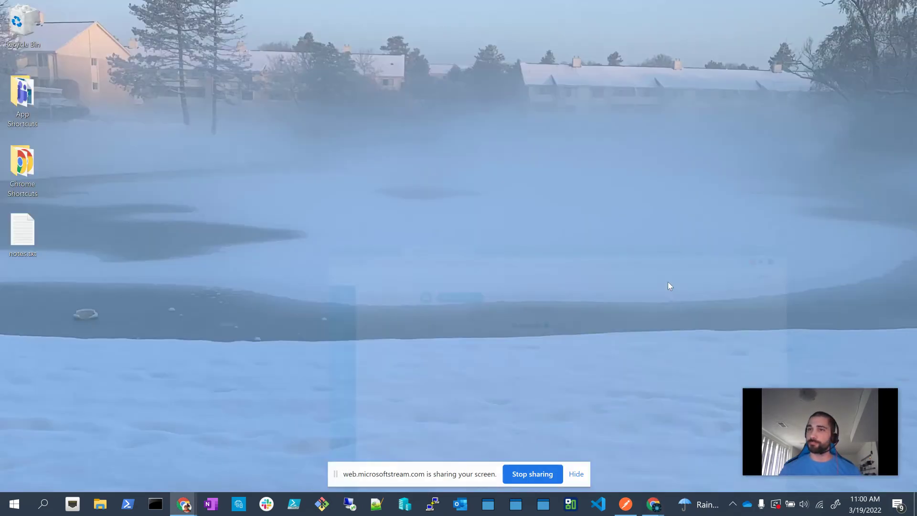
# Step: Switch to Postman, view the My-CloudRelay environment variables and expand the CloudRelay collection
pyautogui.click(626, 504)
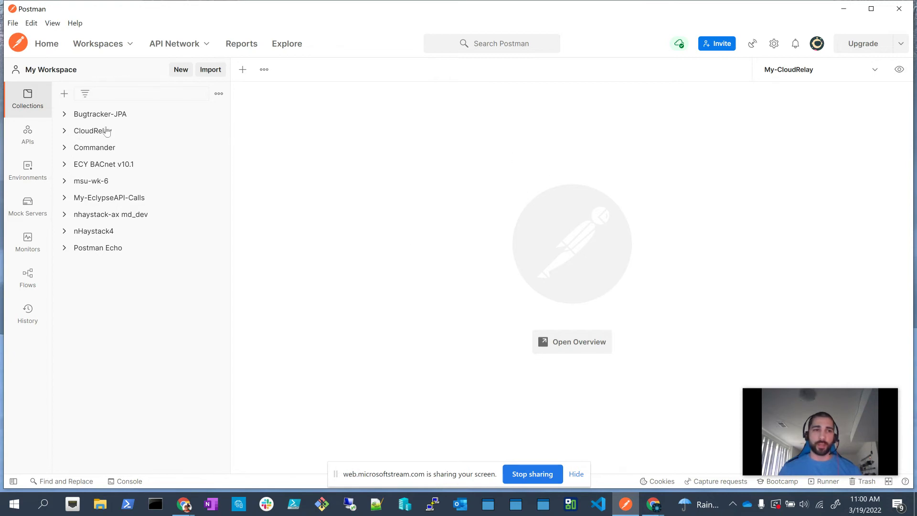
pyautogui.click(28, 172)
pyautogui.click(134, 149)
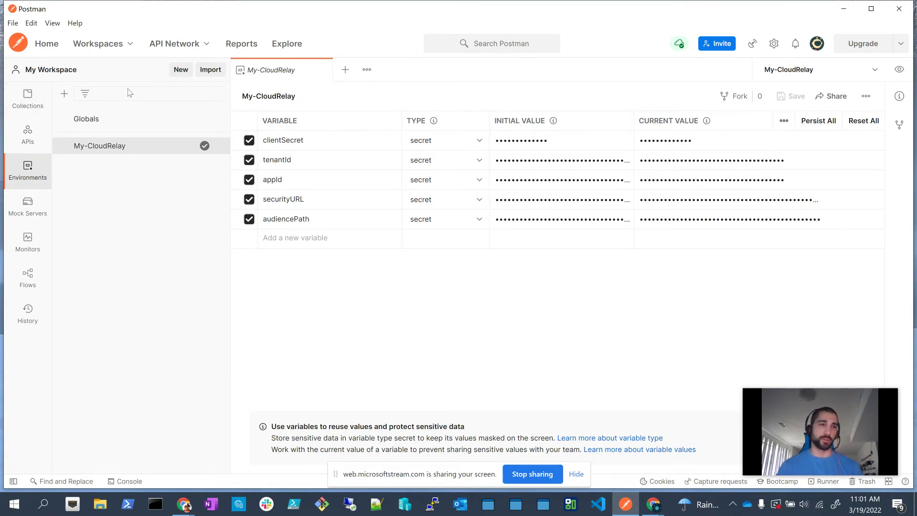
pyautogui.click(33, 106)
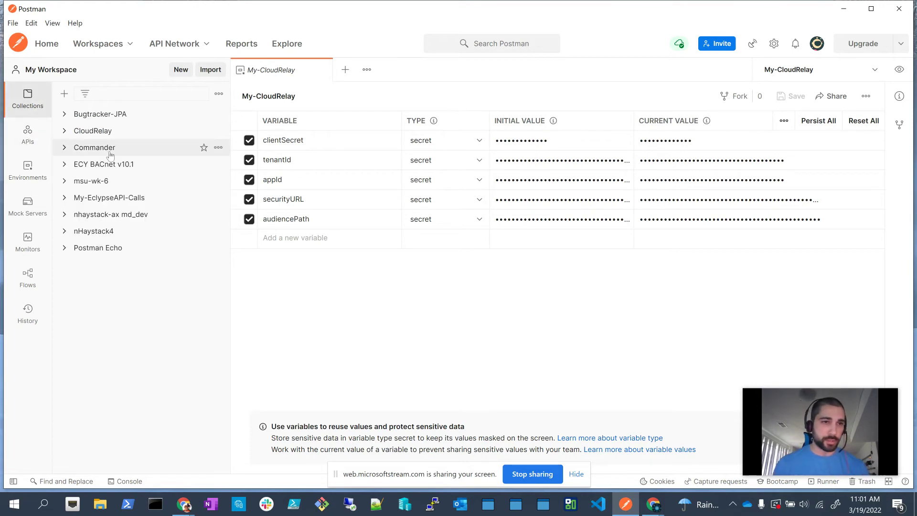
pyautogui.click(95, 131)
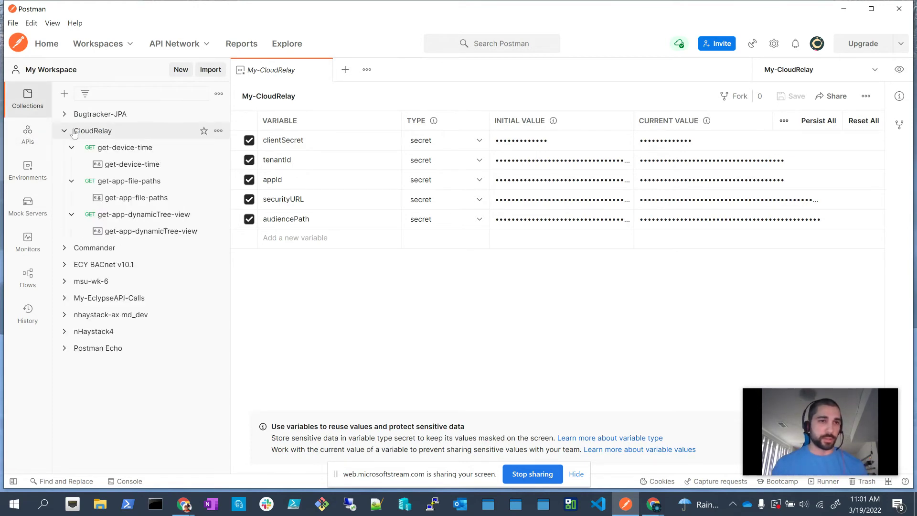
# Step: Open the get-device-time request and review its OAuth 2.0 authorization settings and new-token configuration
pyautogui.click(110, 148)
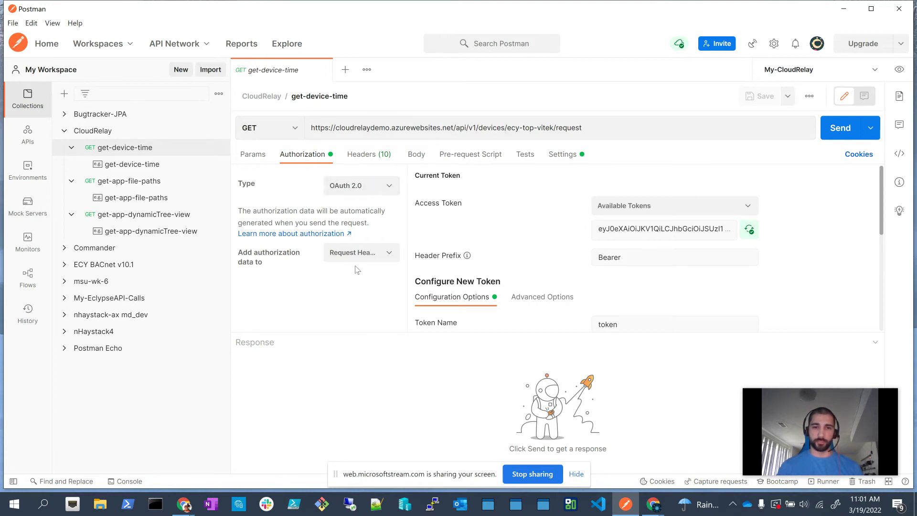
pyautogui.moveTo(359, 336); pyautogui.dragTo(356, 417)
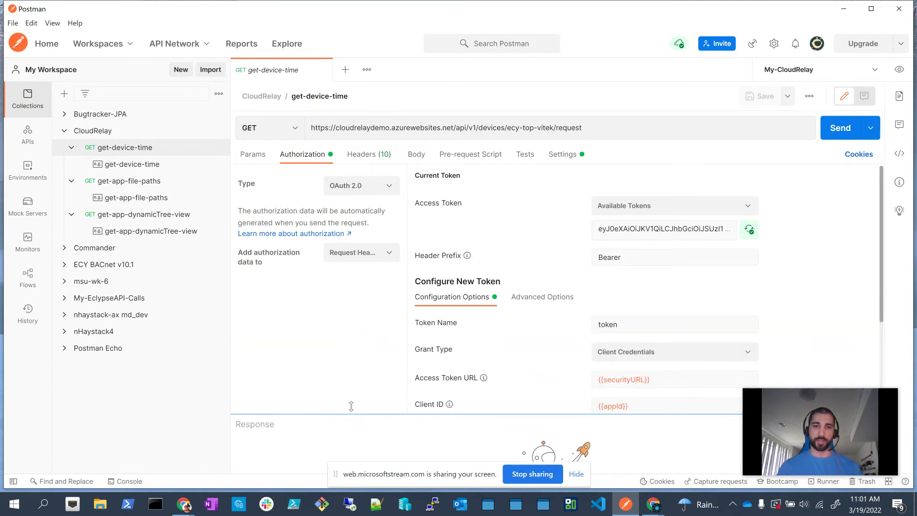
pyautogui.scroll(-5, 490, 250)
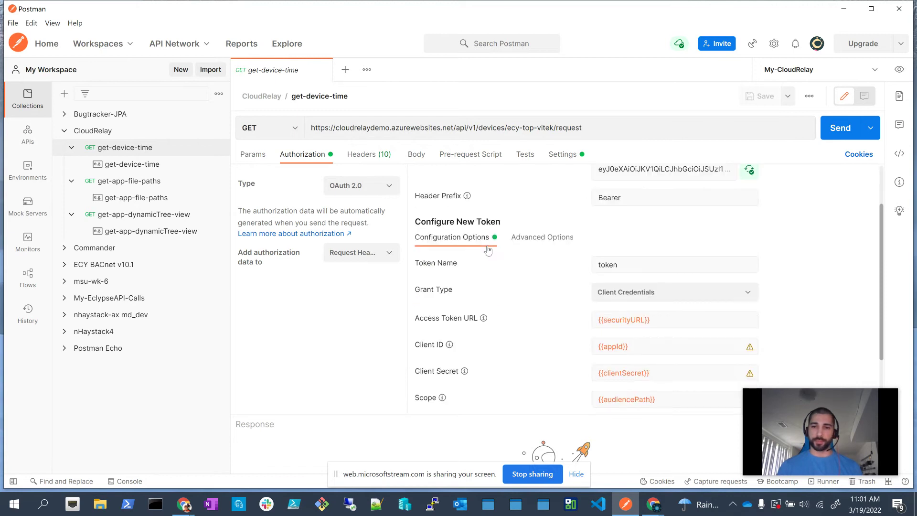
pyautogui.scroll(5, 494, 297)
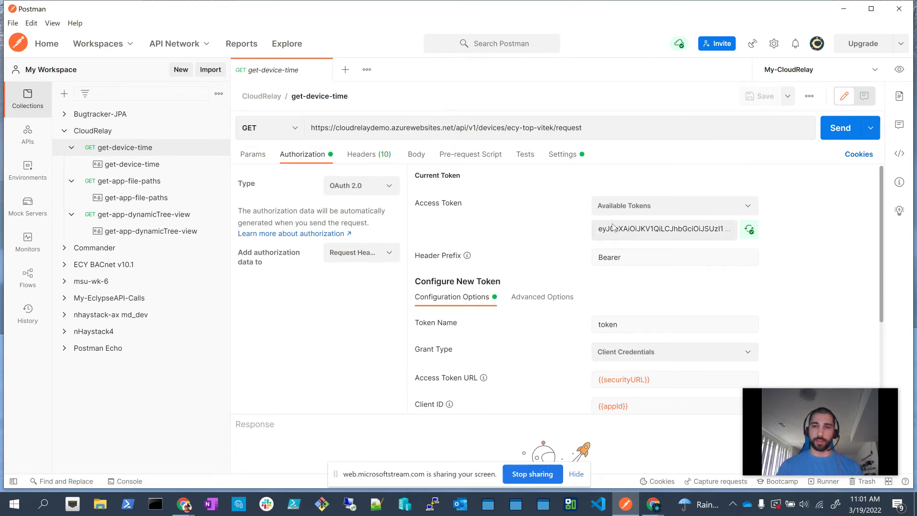
pyautogui.scroll(-4, 622, 282)
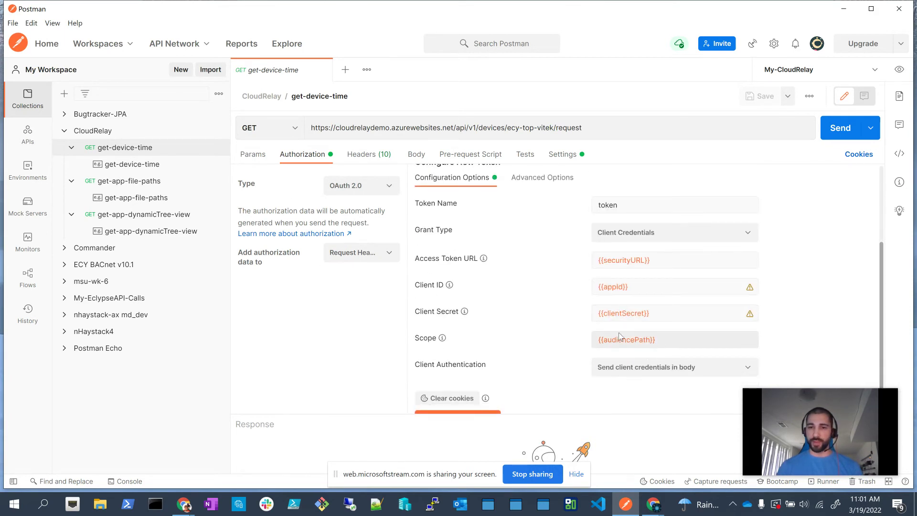
# Step: Check the active environment choices and view the variables of the My-CloudRelay environment
pyautogui.click(874, 70)
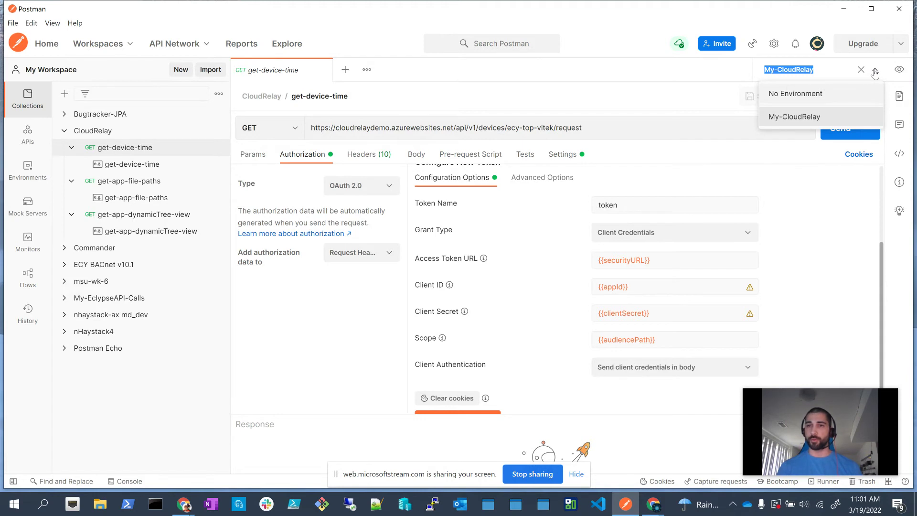
pyautogui.click(688, 62)
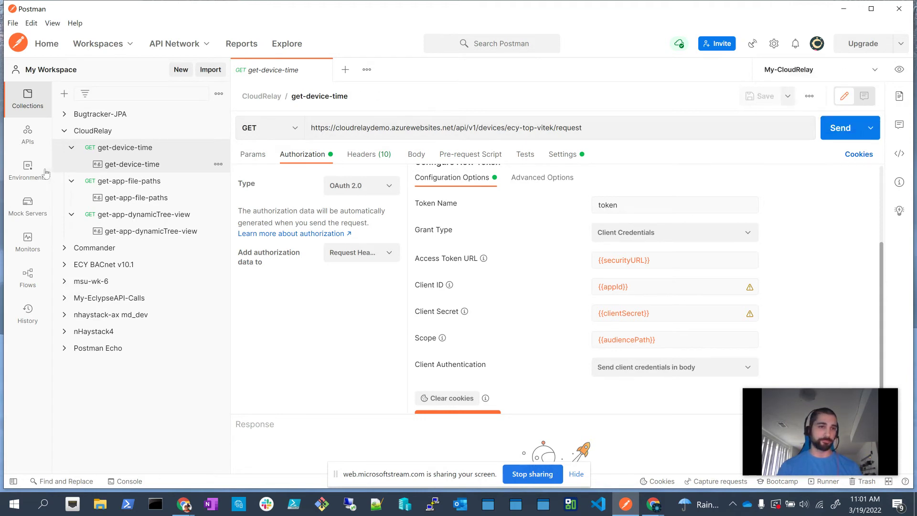
pyautogui.click(28, 168)
pyautogui.click(139, 155)
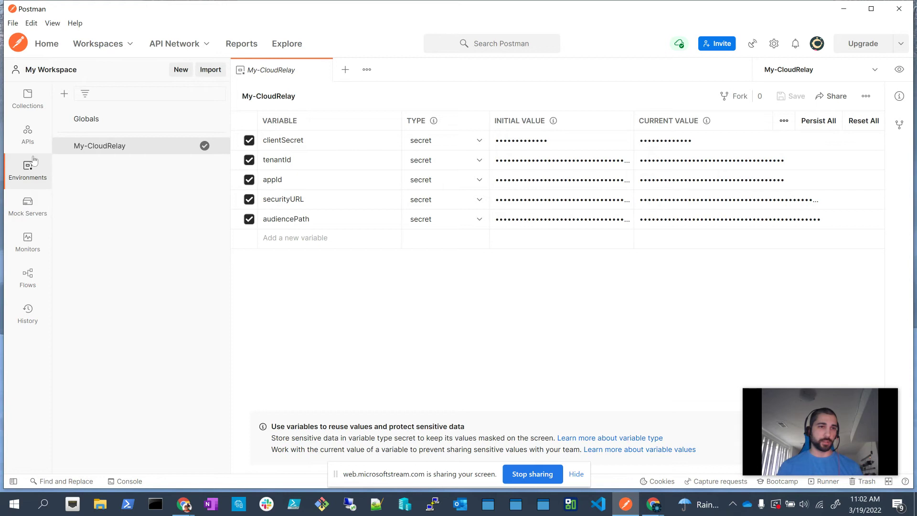
# Step: Reopen the get-device-time request from the CloudRelay collection and review its token configuration options
pyautogui.click(28, 99)
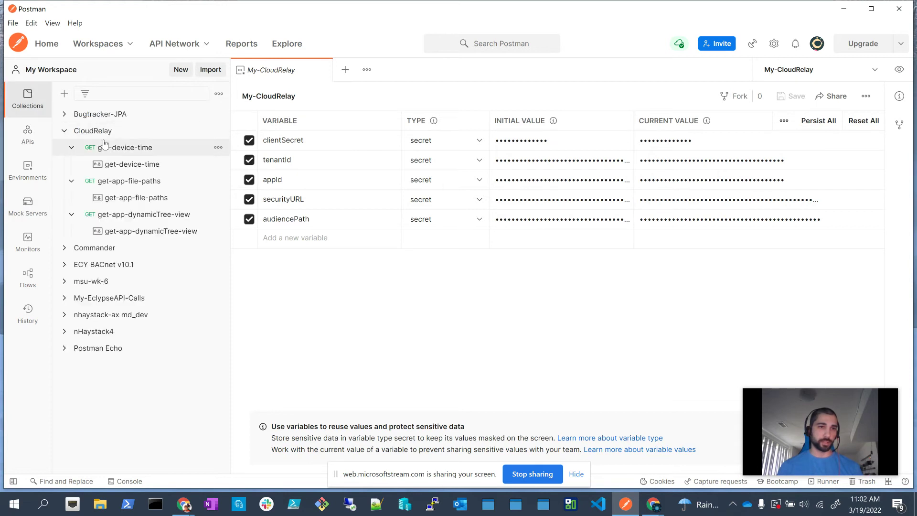
pyautogui.click(103, 147)
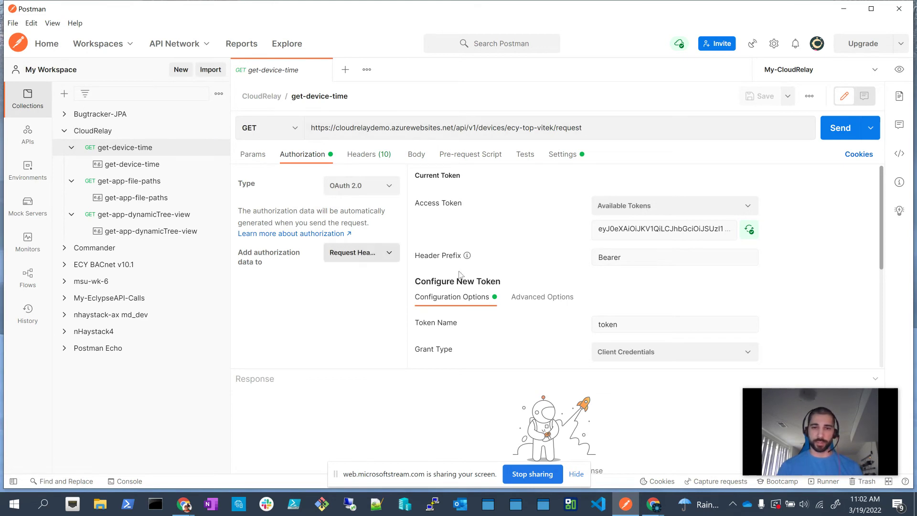
pyautogui.scroll(-3, 693, 316)
pyautogui.scroll(-2, 693, 317)
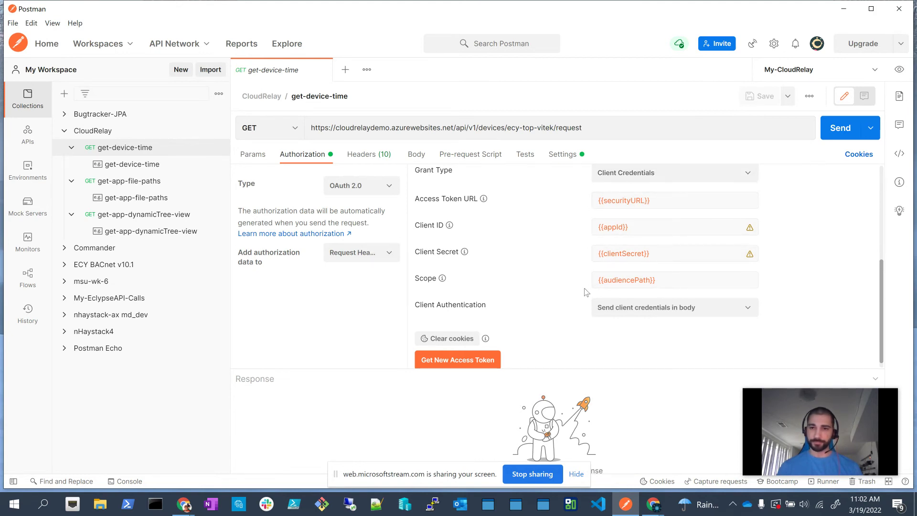
pyautogui.scroll(3, 587, 292)
pyautogui.scroll(2, 751, 220)
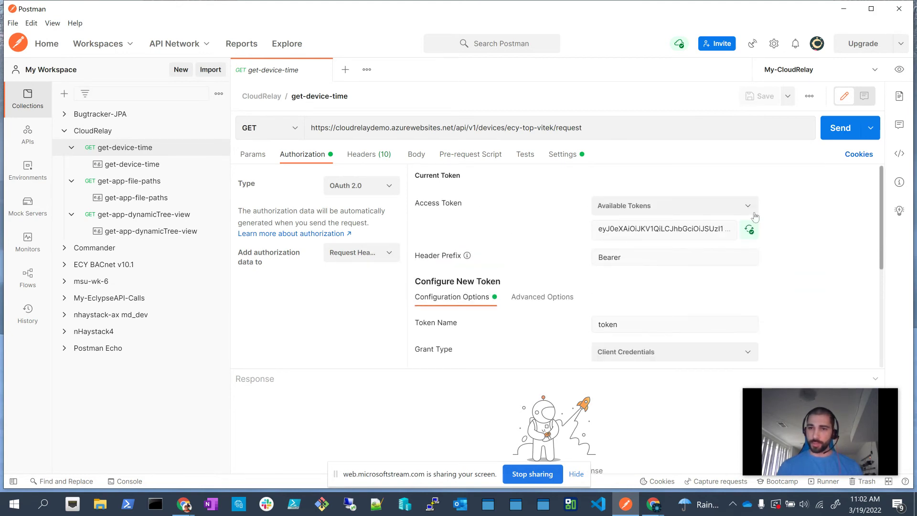
# Step: Delete the stored token_1036 access token in the access token manager
pyautogui.click(747, 206)
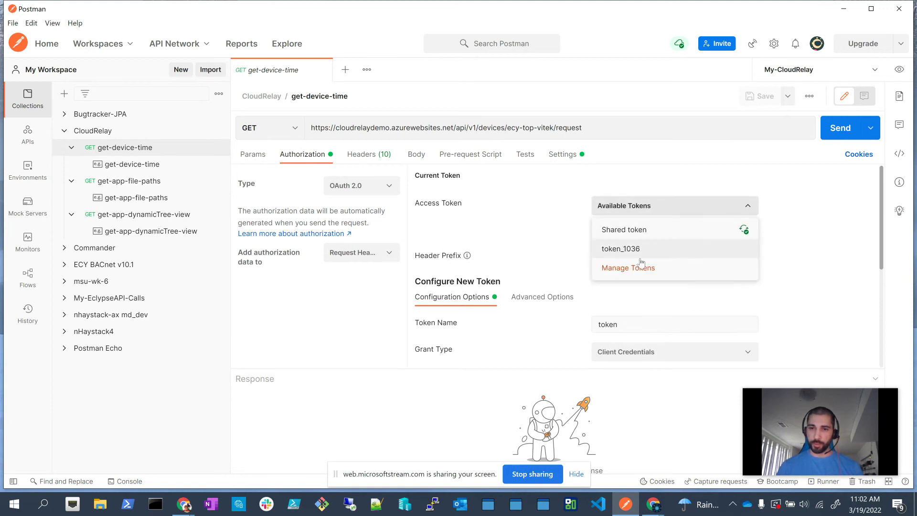
pyautogui.click(630, 268)
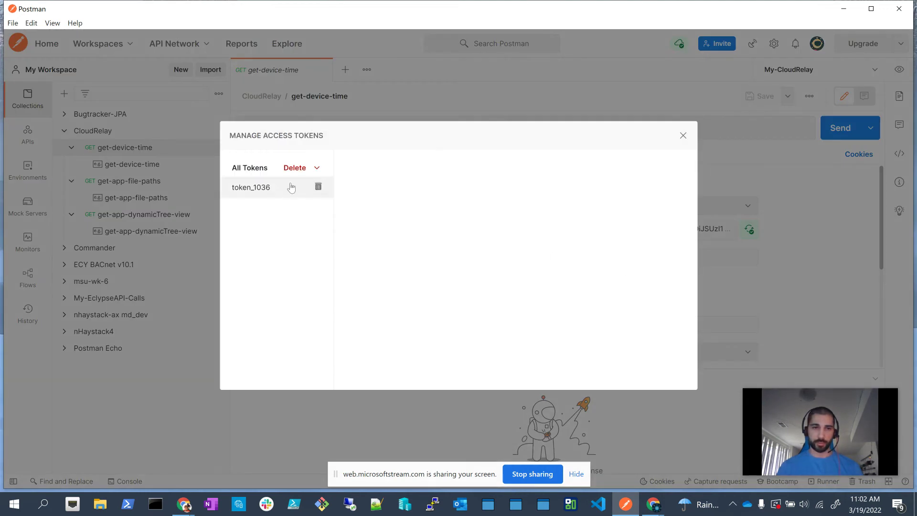
pyautogui.click(317, 170)
pyautogui.click(288, 206)
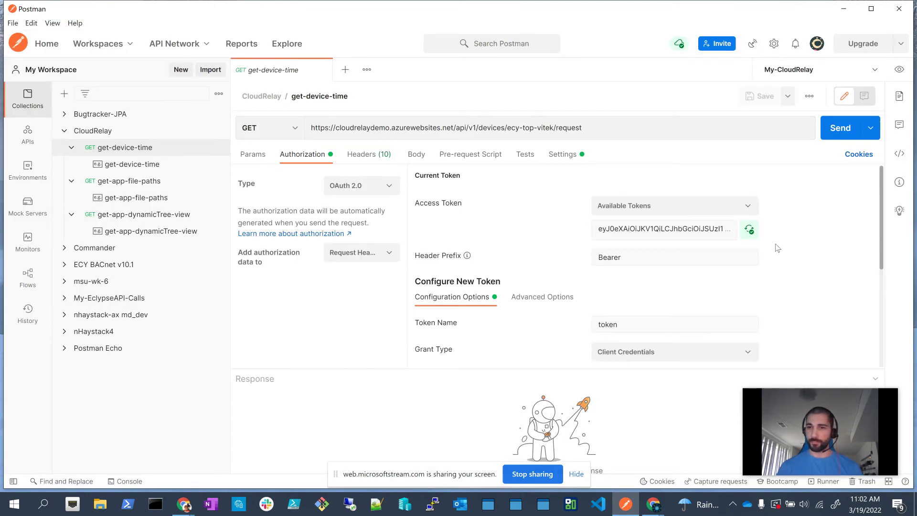
# Step: Remove the synced access token from the get-device-time request
pyautogui.scroll(-2, 730, 196)
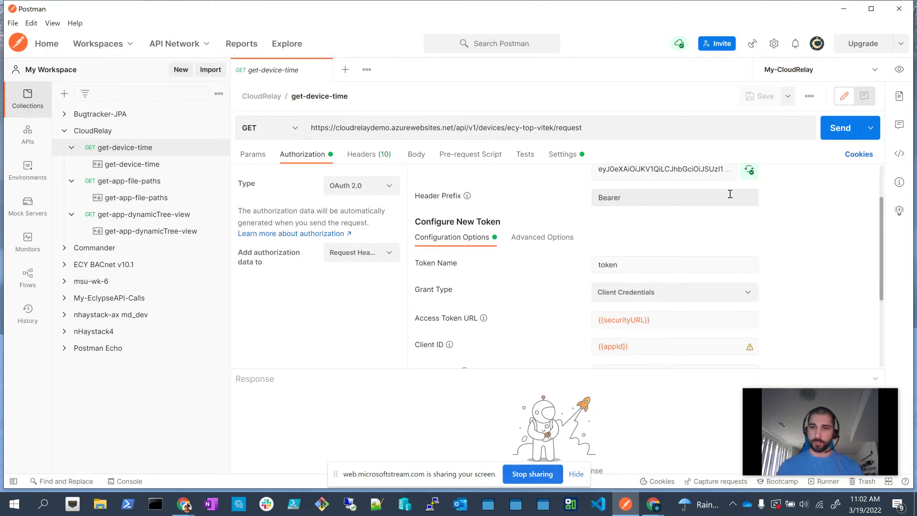
pyautogui.click(748, 176)
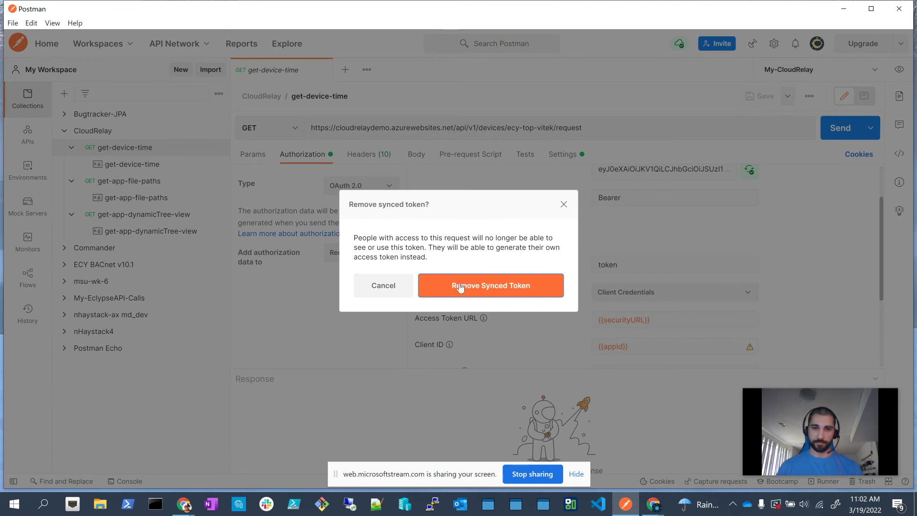
pyautogui.click(457, 286)
# Step: Request a new access token with the configured client credentials and proceed to its token details
pyautogui.scroll(-4, 501, 286)
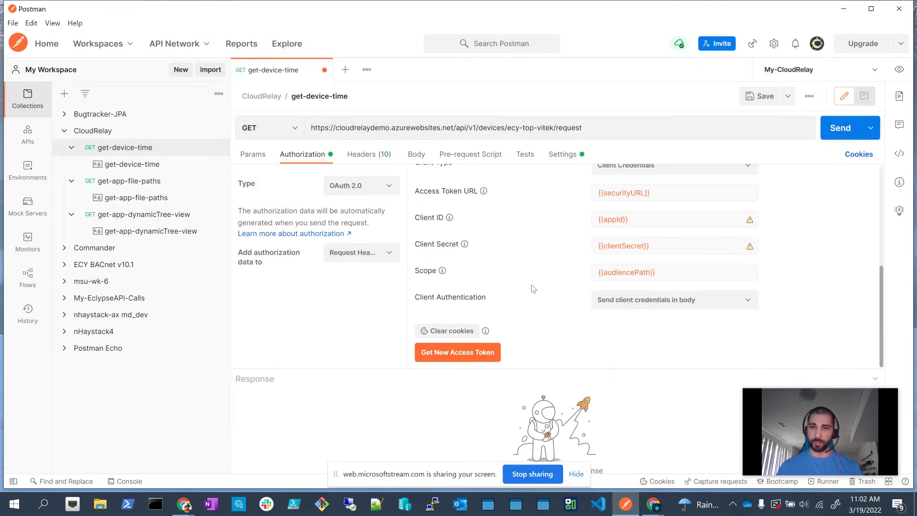
pyautogui.scroll(2, 536, 286)
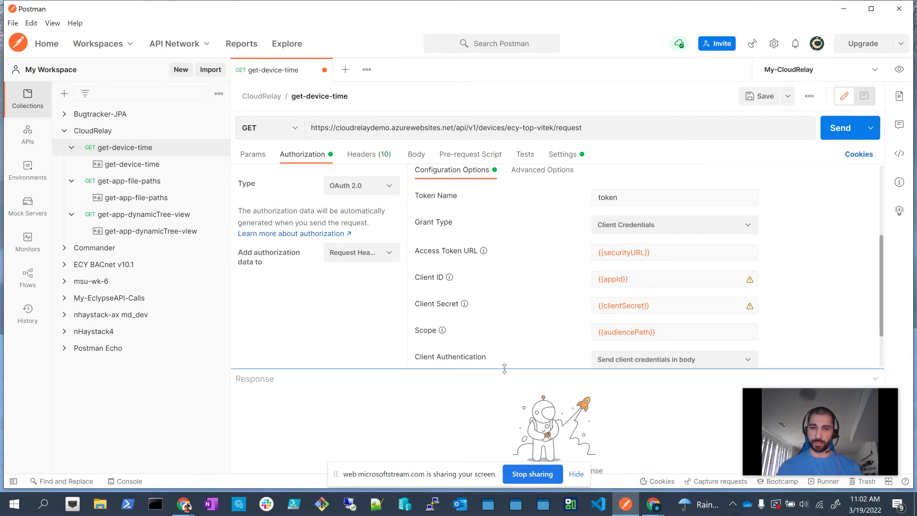
pyautogui.moveTo(492, 420); pyautogui.dragTo(493, 421)
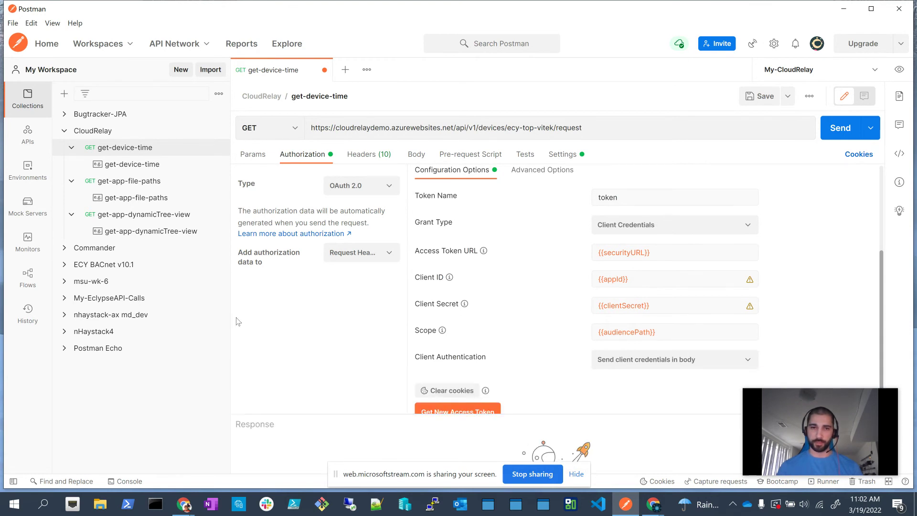
pyautogui.click(454, 411)
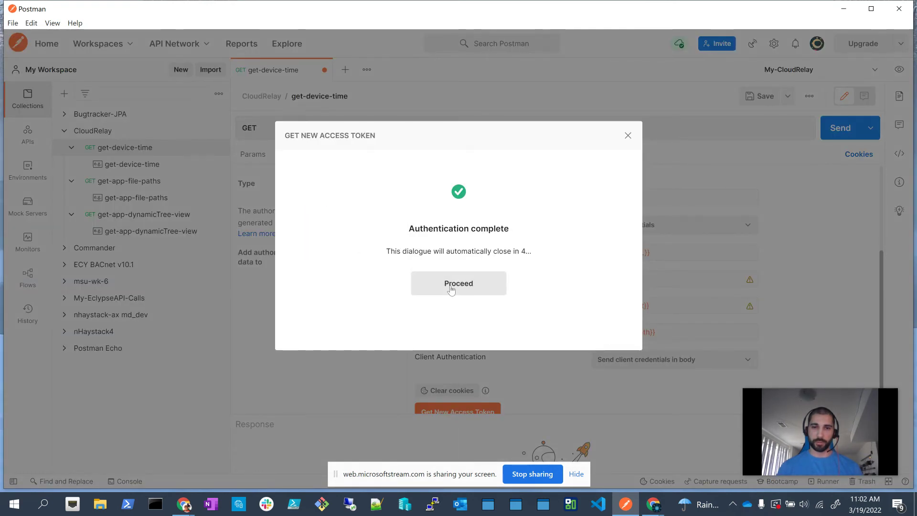
pyautogui.click(451, 287)
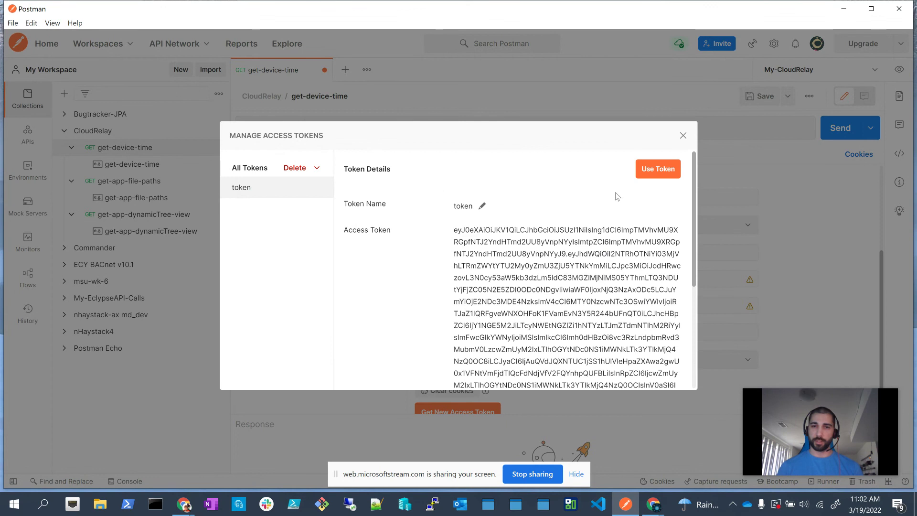
# Step: Rename the new access token as token_1102
pyautogui.click(482, 206)
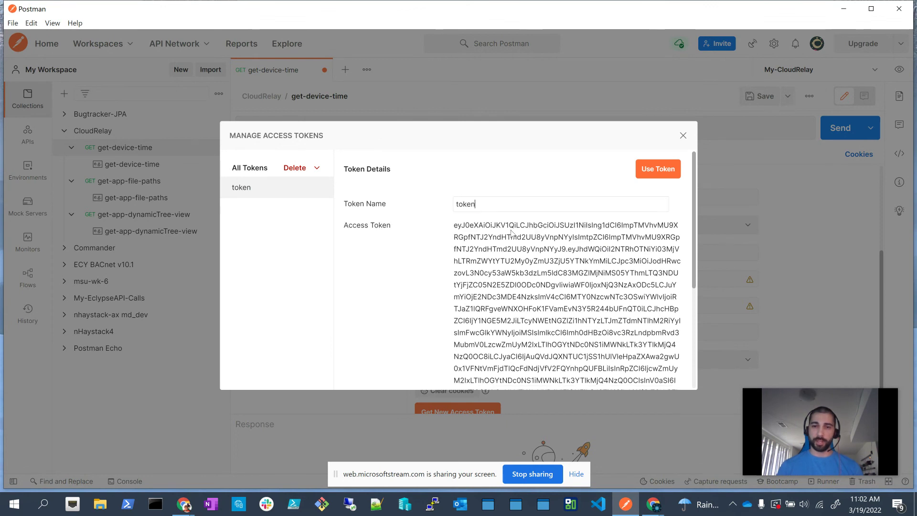
pyautogui.write('_')
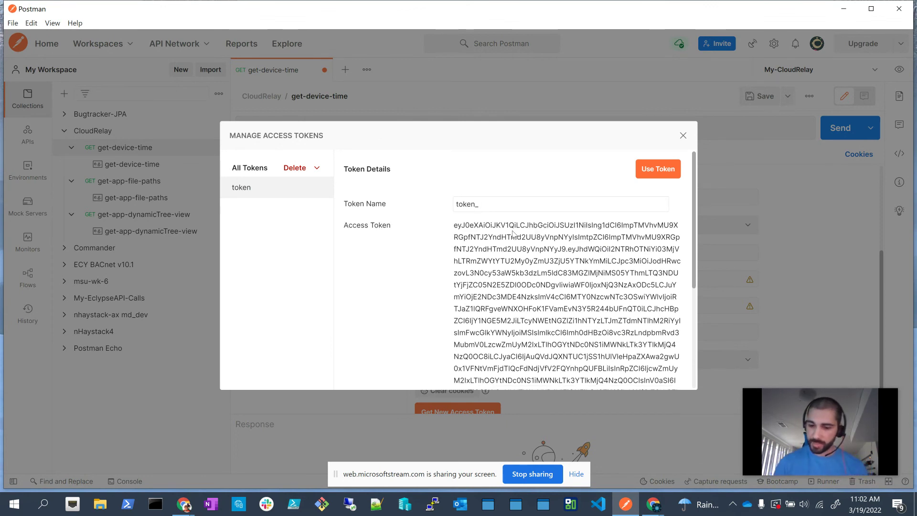
pyautogui.write('112')
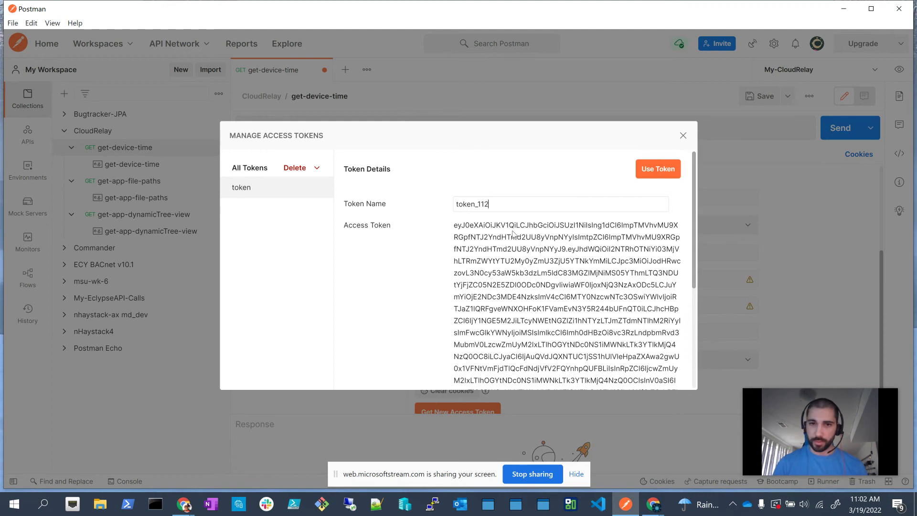
pyautogui.press('BackSpace')
pyautogui.write('02')
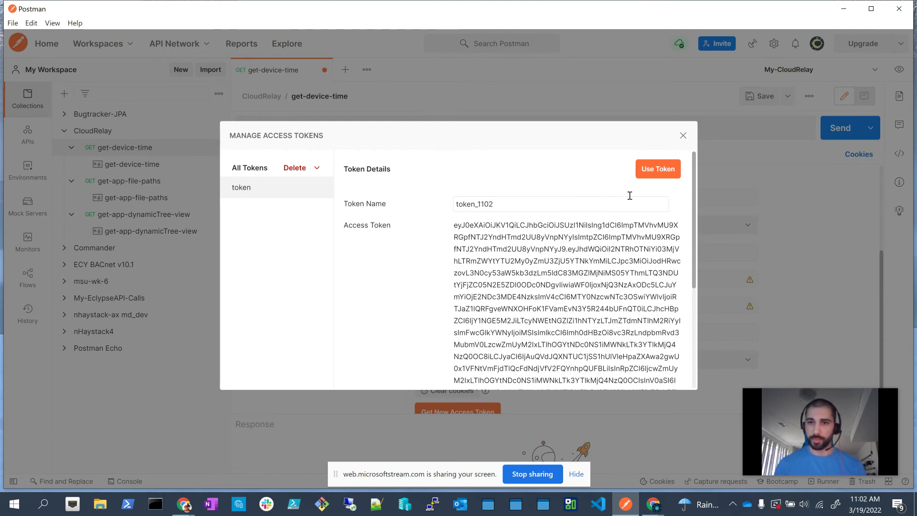
# Step: Use the new token for the get-device-time request and sync it with the request
pyautogui.click(670, 168)
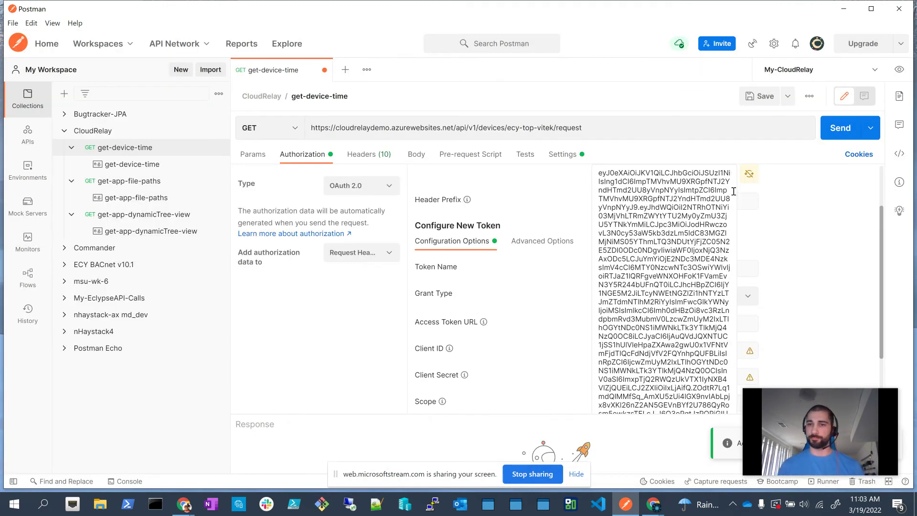
pyautogui.click(750, 176)
pyautogui.click(494, 274)
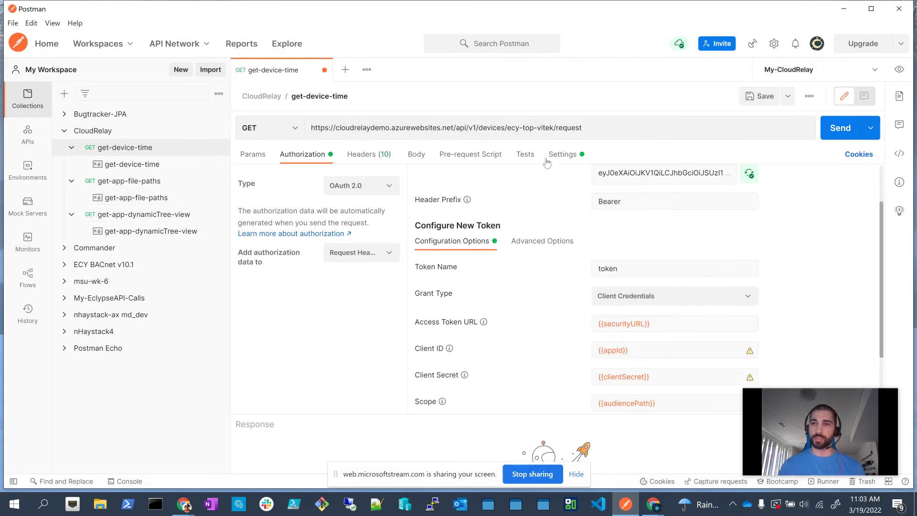
# Step: Send the get-device-time GET request and enlarge the response area to view the JSON body
pyautogui.click(840, 128)
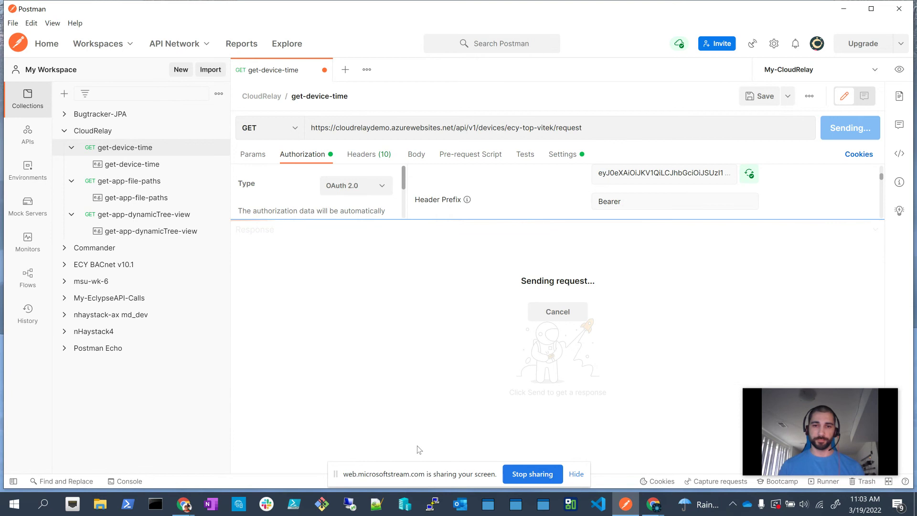
pyautogui.moveTo(495, 220); pyautogui.dragTo(490, 165)
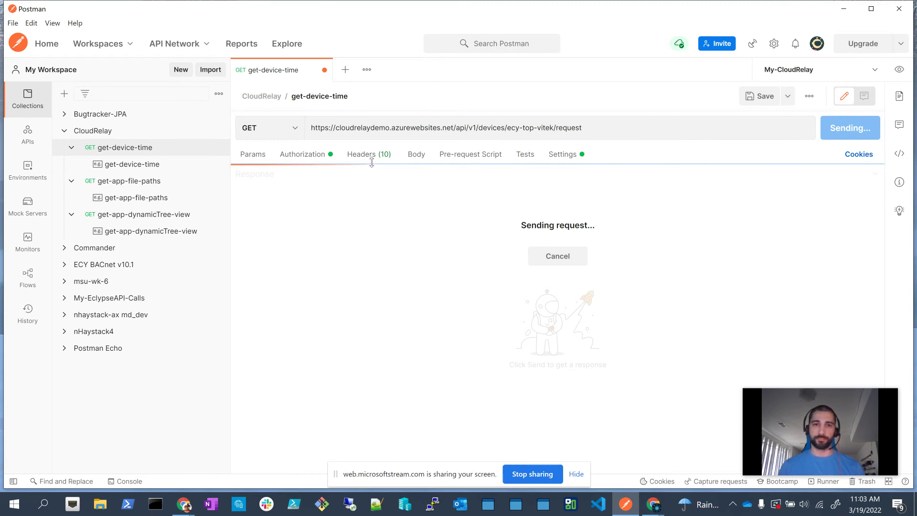
pyautogui.click(303, 154)
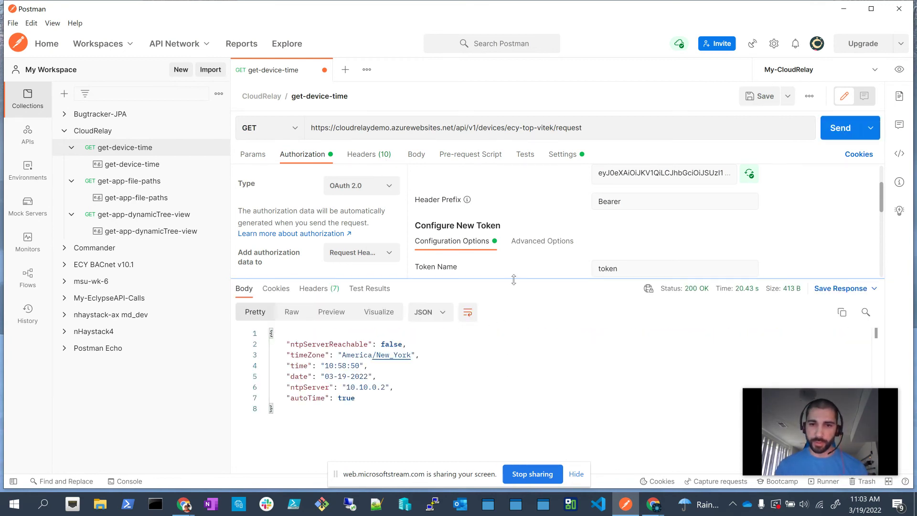
pyautogui.moveTo(521, 264); pyautogui.dragTo(531, 204)
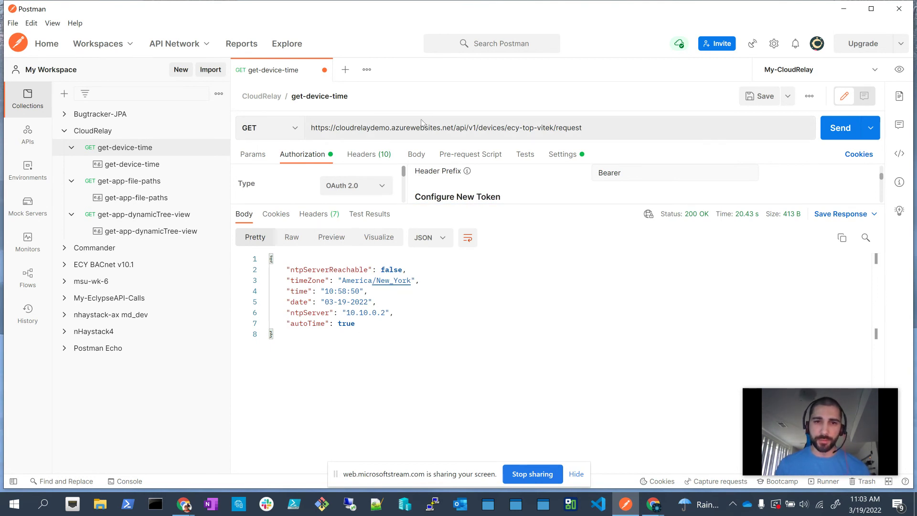
# Step: Examine the API path in the get-device-time request URL and open the request's headers
pyautogui.moveTo(585, 247); pyautogui.dragTo(564, 401)
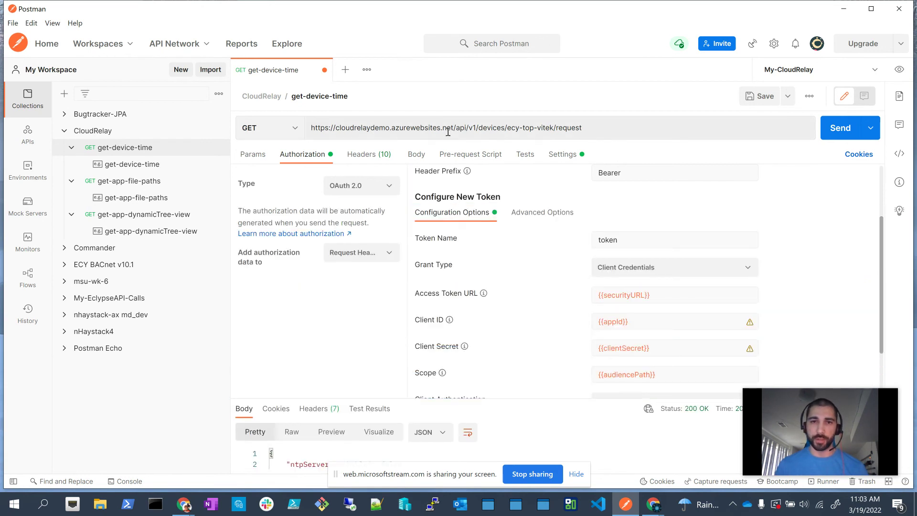
pyautogui.moveTo(459, 129); pyautogui.dragTo(617, 131)
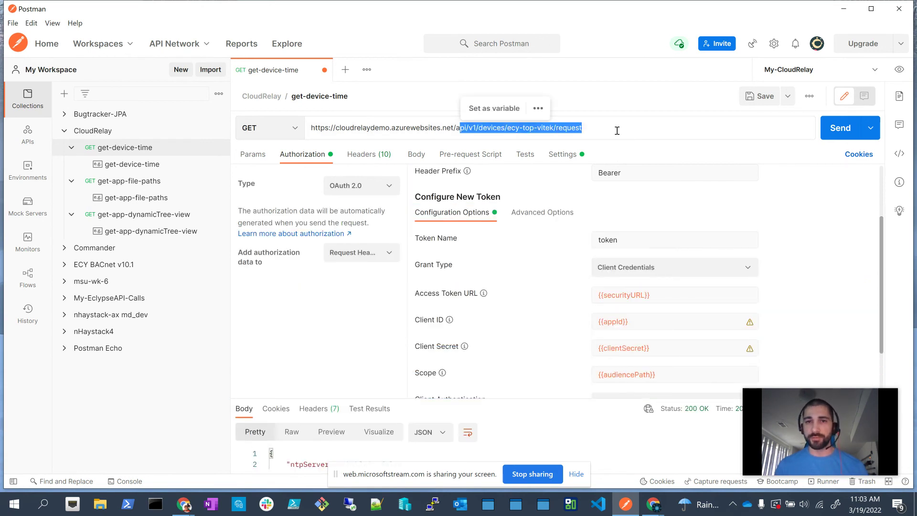
pyautogui.click(442, 127)
pyautogui.moveTo(441, 126); pyautogui.dragTo(605, 139)
pyautogui.click(366, 154)
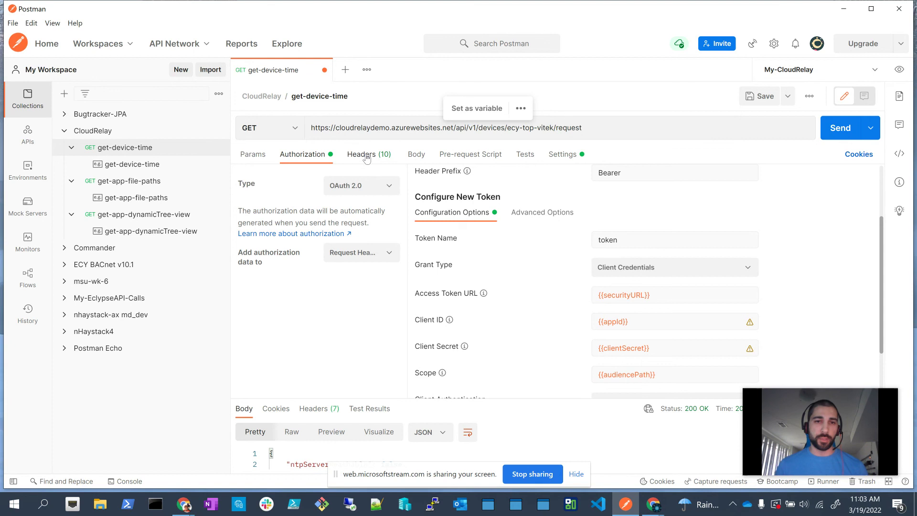
# Step: Examine the Remote-Query header of the get-device-time request and enlarge the response area to show the full JSON body
pyautogui.click(298, 174)
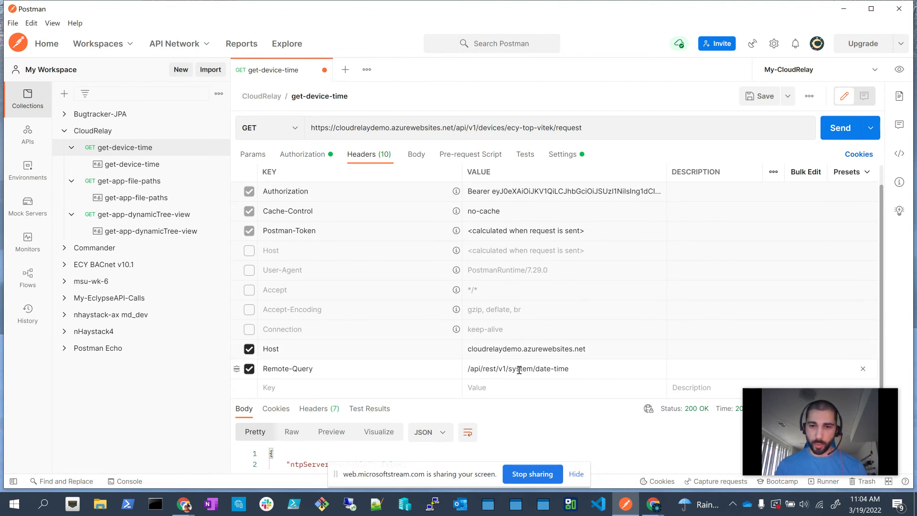
pyautogui.click(540, 368)
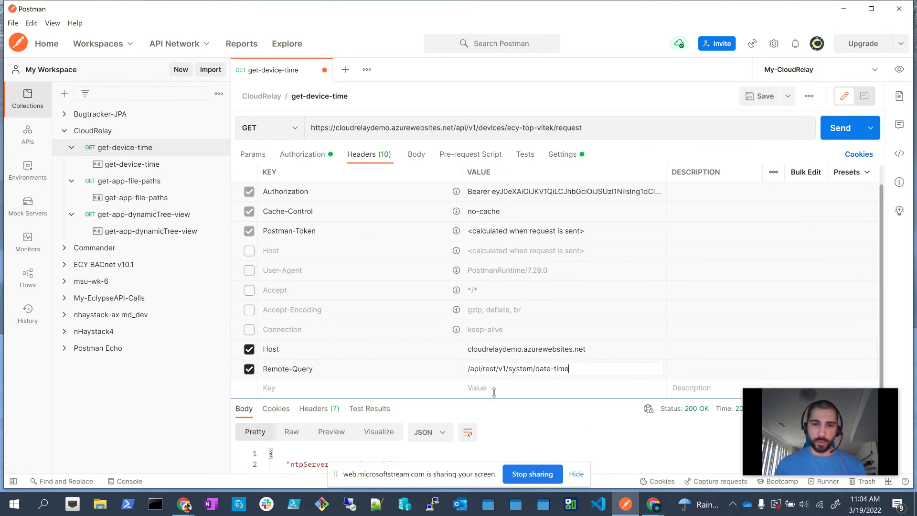
pyautogui.click(508, 447)
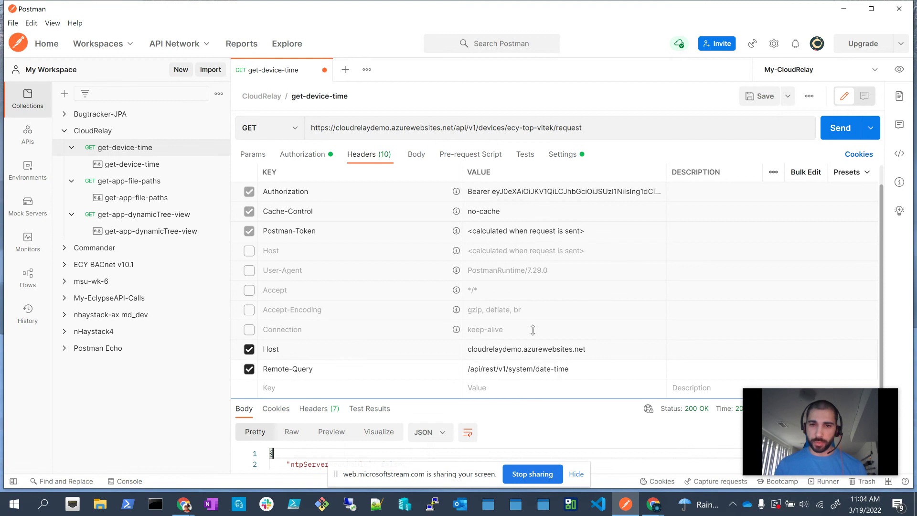
pyautogui.moveTo(530, 359); pyautogui.dragTo(526, 210)
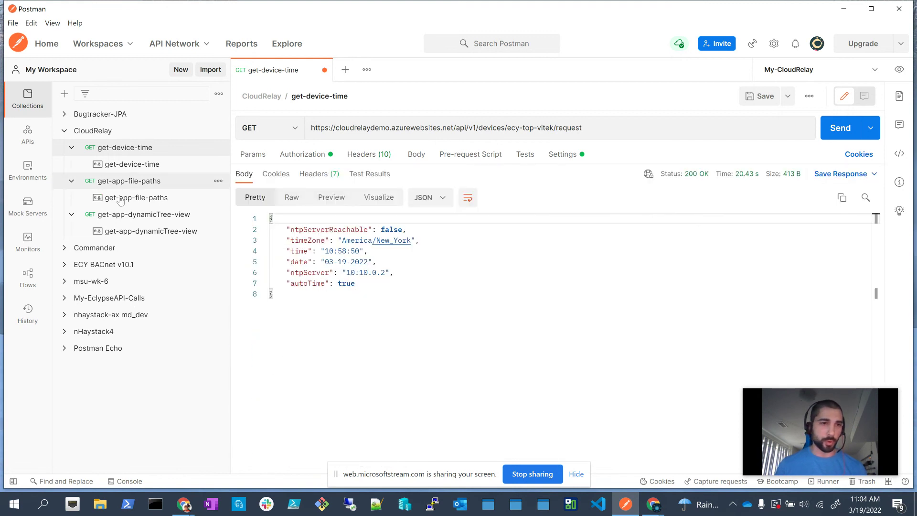
# Step: Send the get-app-file-paths GET request from the CloudRelay collection and enlarge the response area to review the JSON body
pyautogui.click(128, 182)
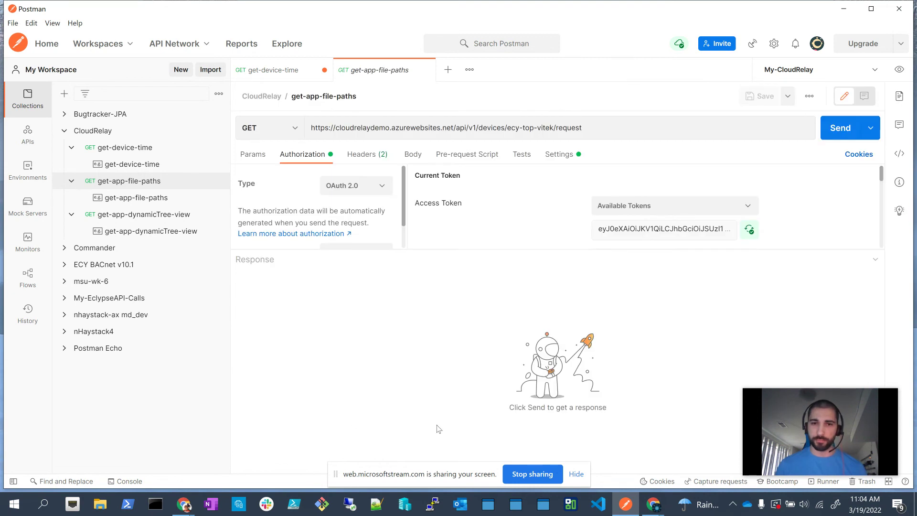
pyautogui.click(848, 137)
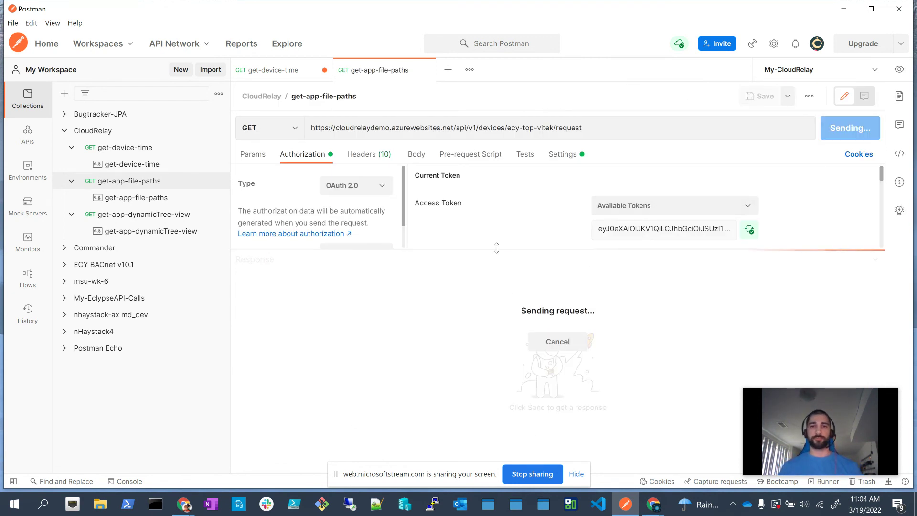
pyautogui.scroll(-3, 457, 331)
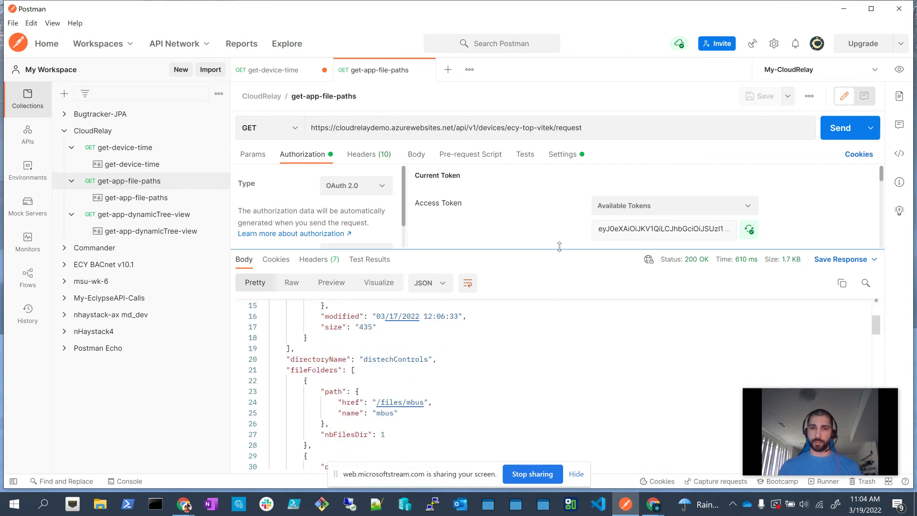
pyautogui.moveTo(557, 91); pyautogui.dragTo(557, 91)
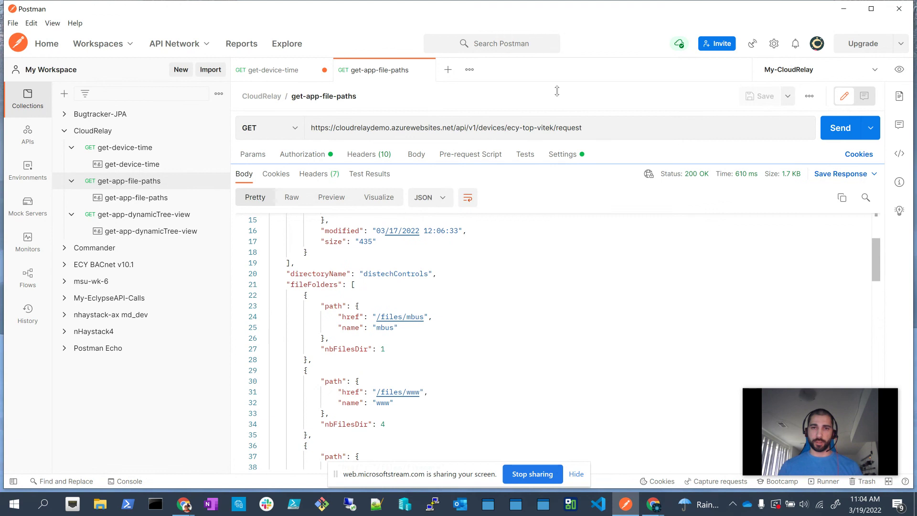
pyautogui.scroll(3, 498, 349)
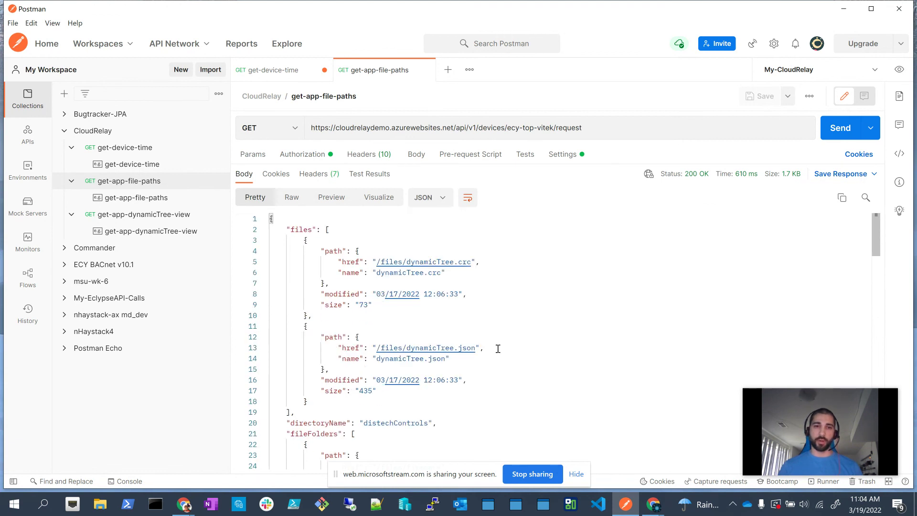
pyautogui.scroll(-8, 498, 348)
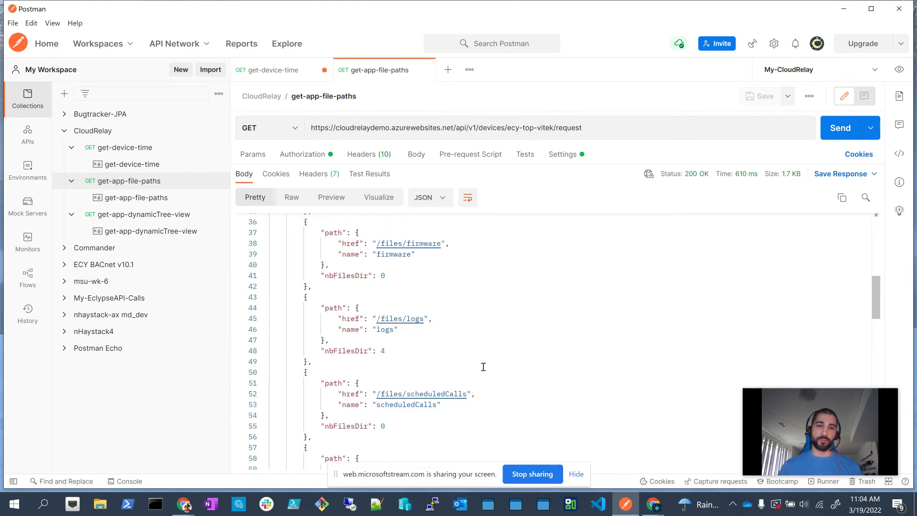